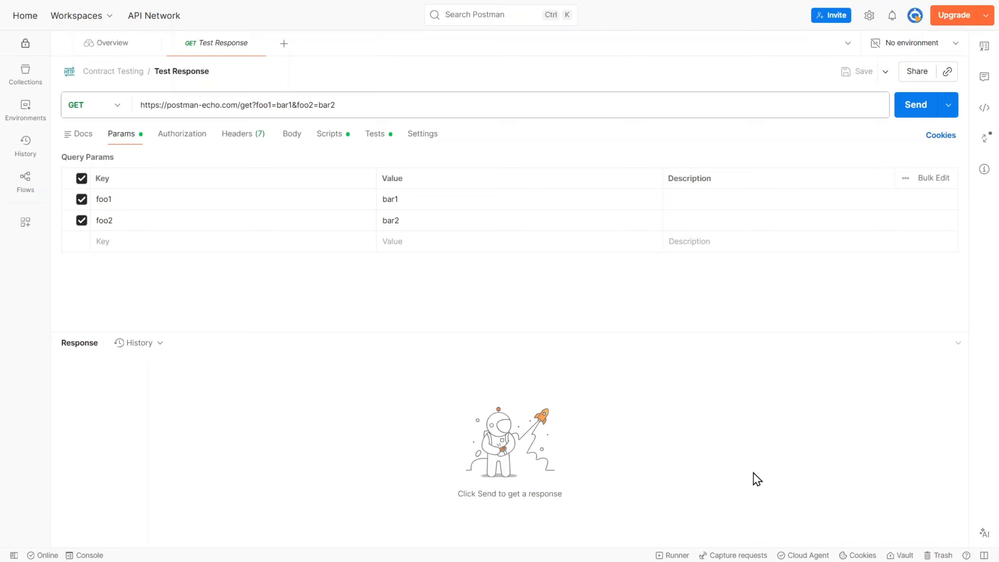
# - In n8n, add a Webhook trigger node to the empty workflow and copy its test URL
pyautogui.hotkey('ctrl', 'Tab')
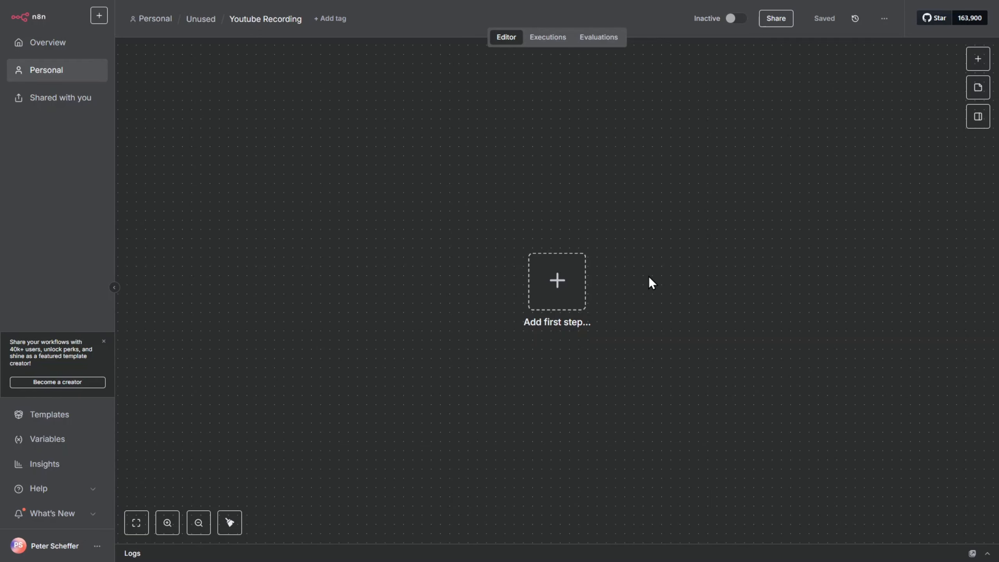
pyautogui.click(557, 281)
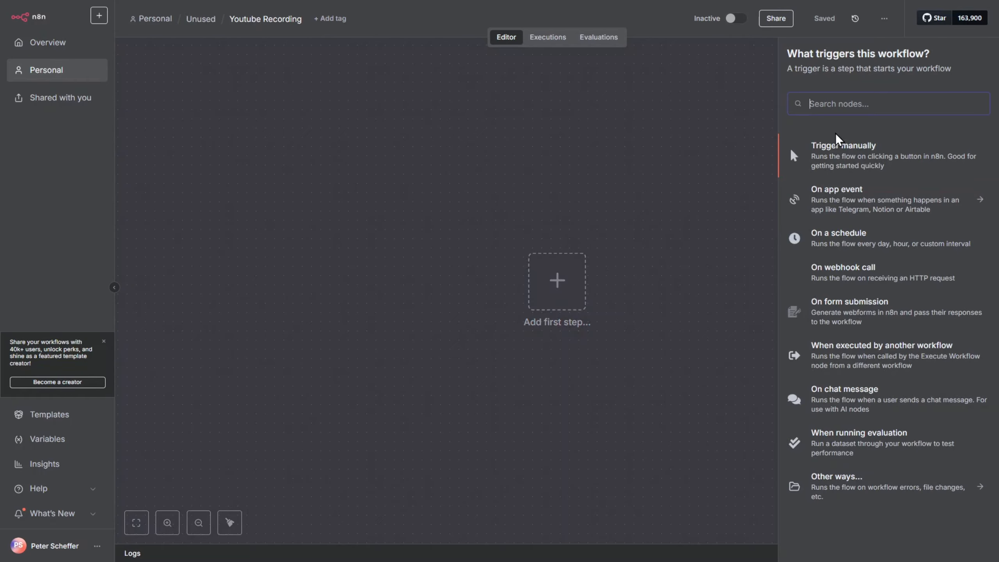
pyautogui.write('web')
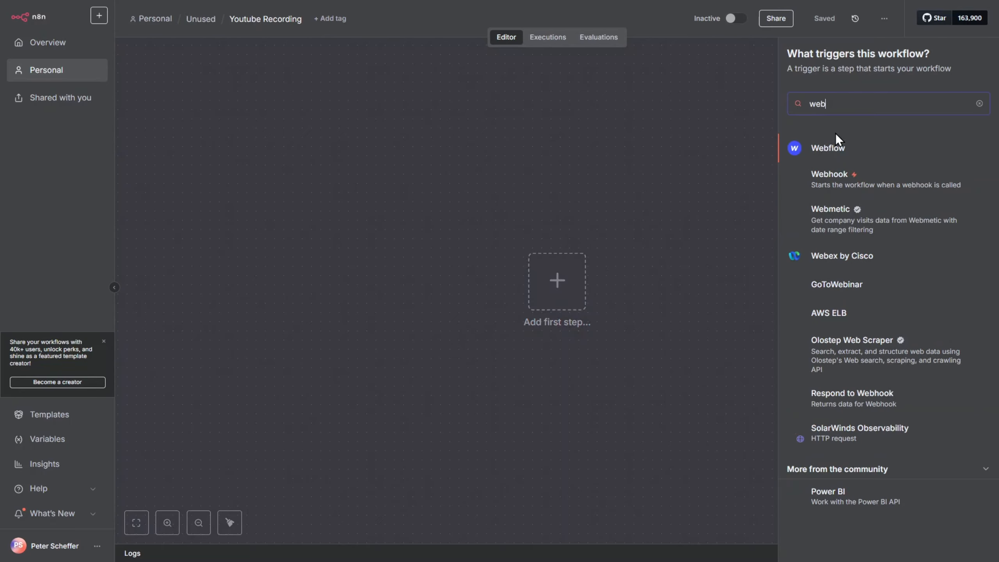
pyautogui.click(832, 185)
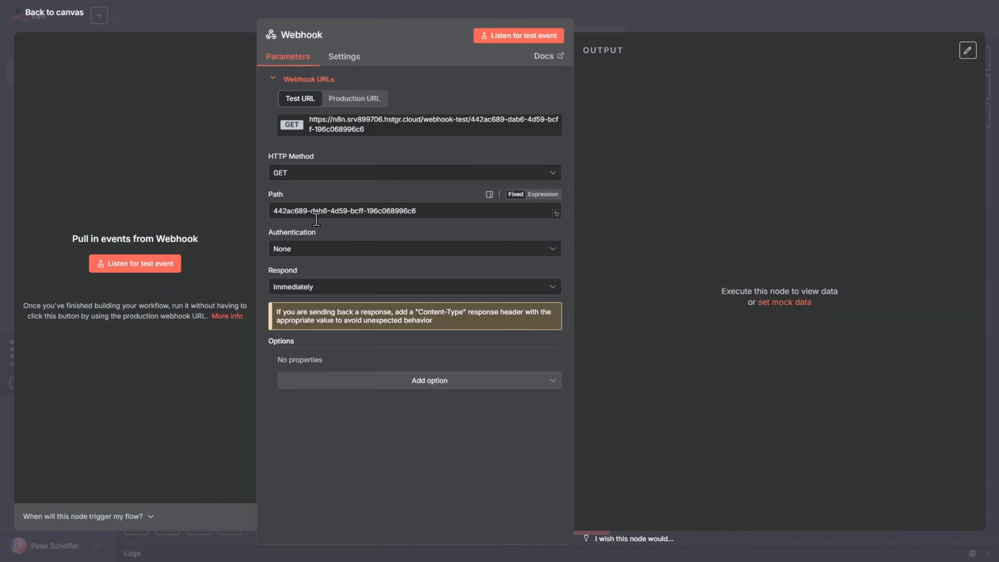
pyautogui.click(405, 133)
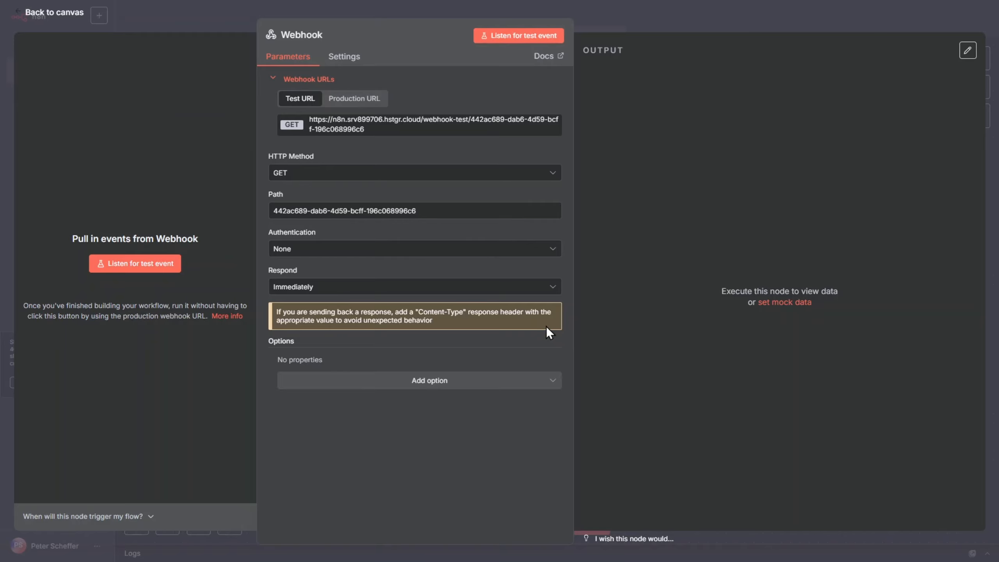
pyautogui.press('Escape')
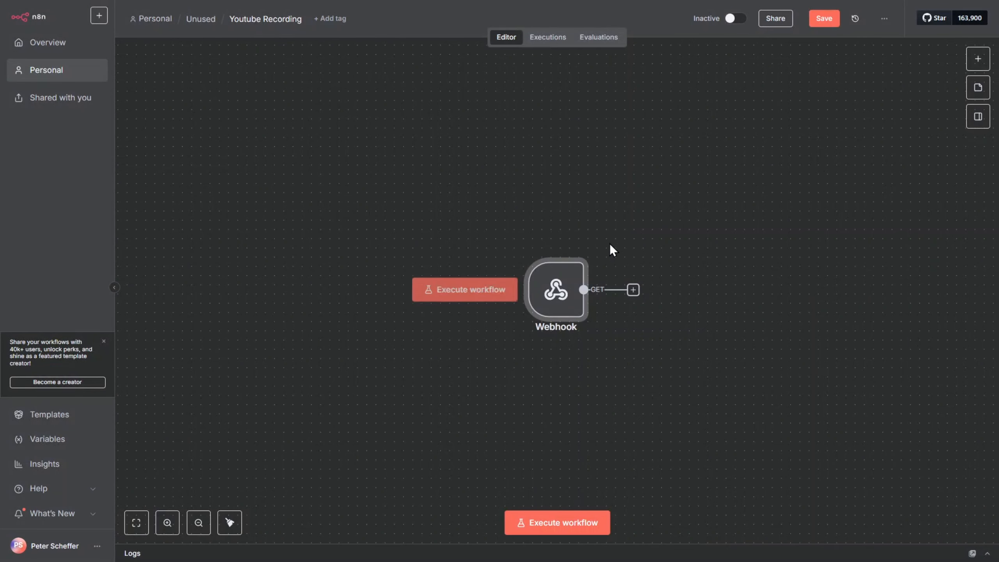
# - Add a Respond to Webhook node after the Webhook node
pyautogui.click(633, 290)
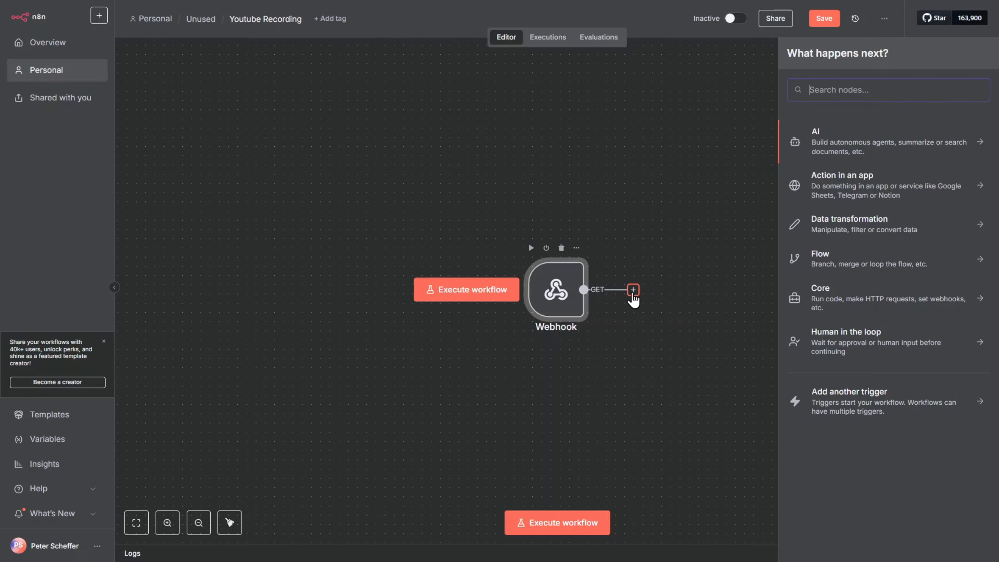
pyautogui.write('webhook re')
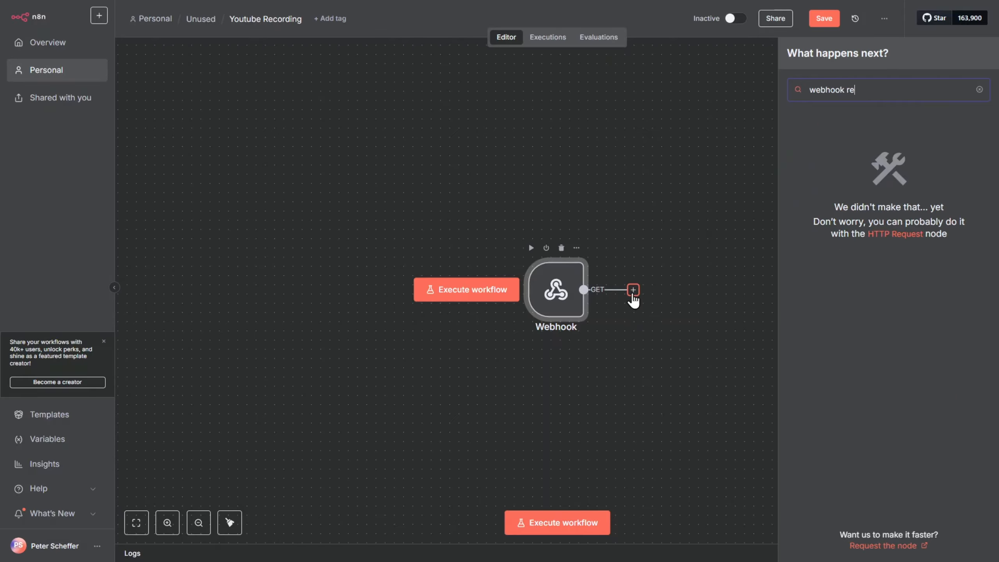
pyautogui.press('BackSpace')
pyautogui.press('BackSpace')
pyautogui.press('BackSpace')
pyautogui.press('BackSpace')
pyautogui.press('BackSpace')
pyautogui.press('BackSpace')
pyautogui.press('BackSpace')
pyautogui.press('BackSpace')
pyautogui.press('BackSpace')
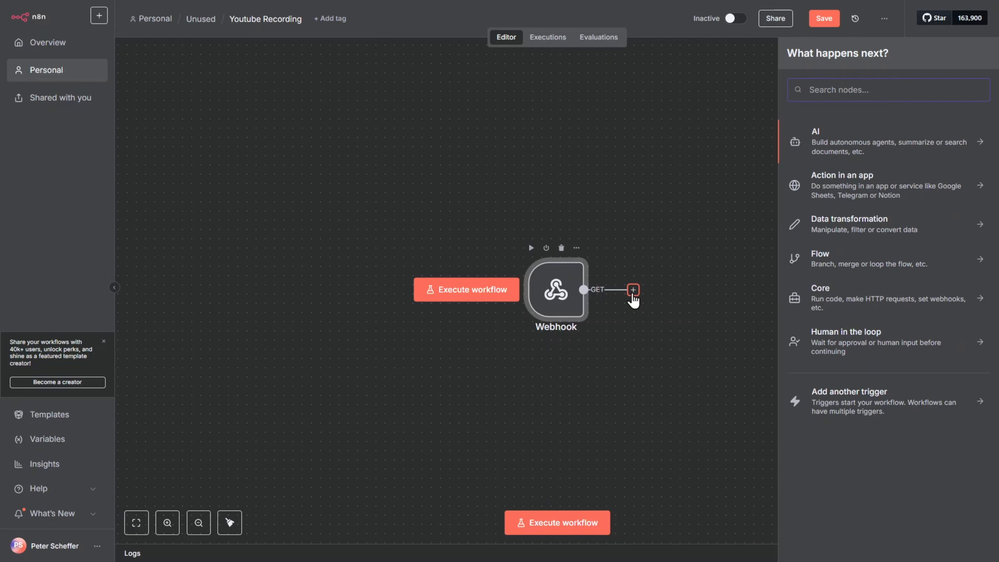
pyautogui.write('respon')
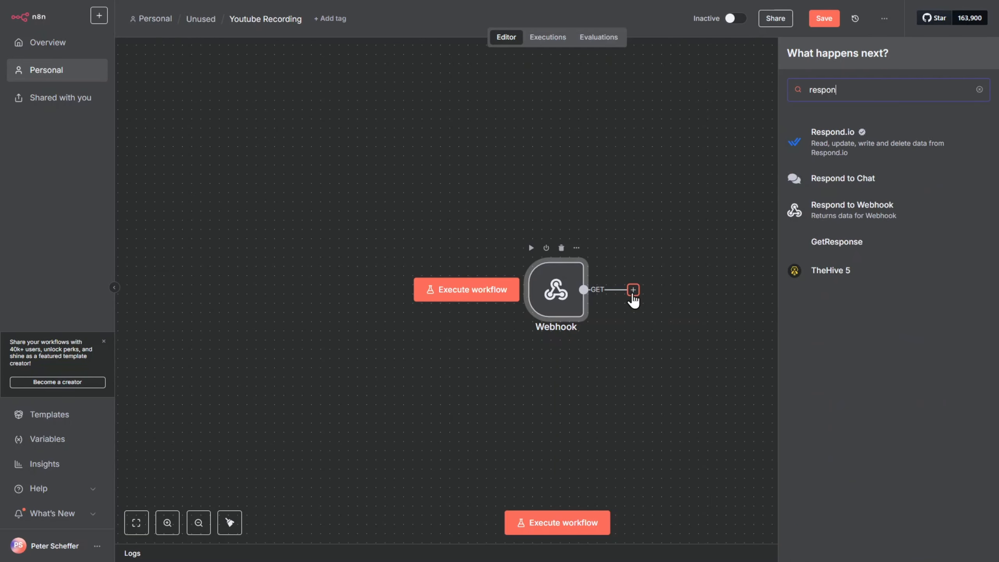
pyautogui.write('d')
pyautogui.scroll(-1, 634, 299)
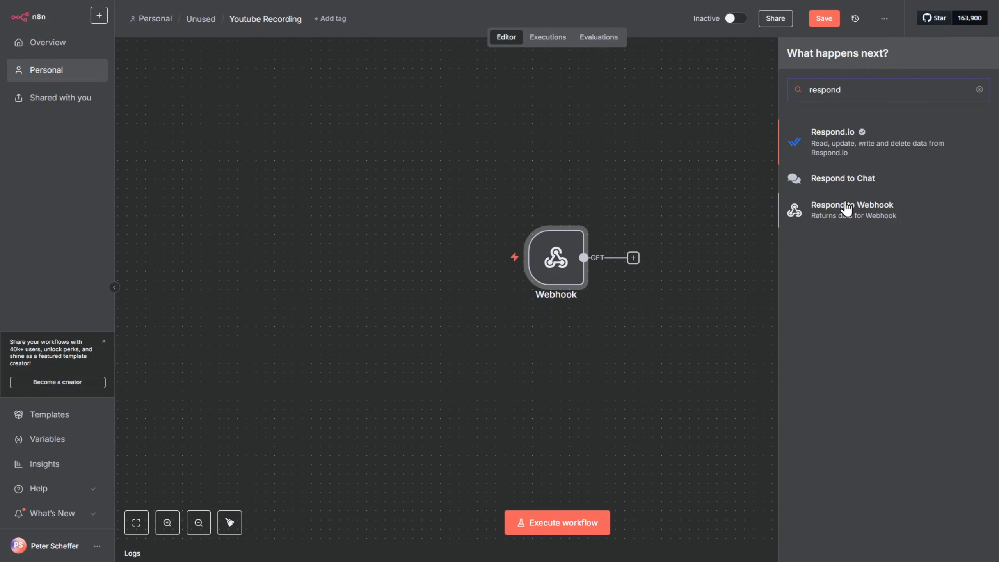
pyautogui.click(846, 208)
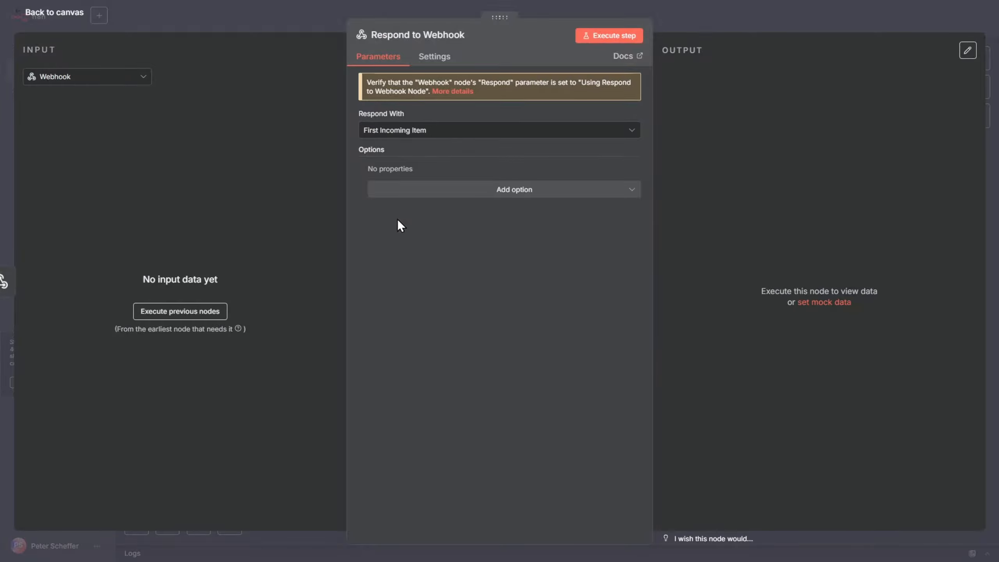
pyautogui.press('Escape')
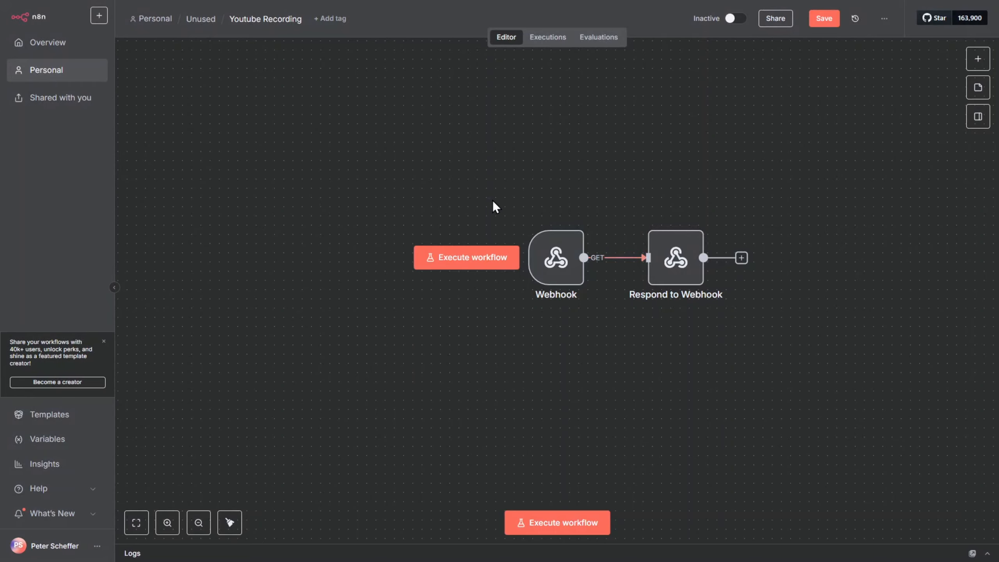
# - Move both nodes left on the canvas and save the workflow
pyautogui.moveTo(493, 200); pyautogui.dragTo(761, 324)
pyautogui.moveTo(666, 255); pyautogui.dragTo(583, 255)
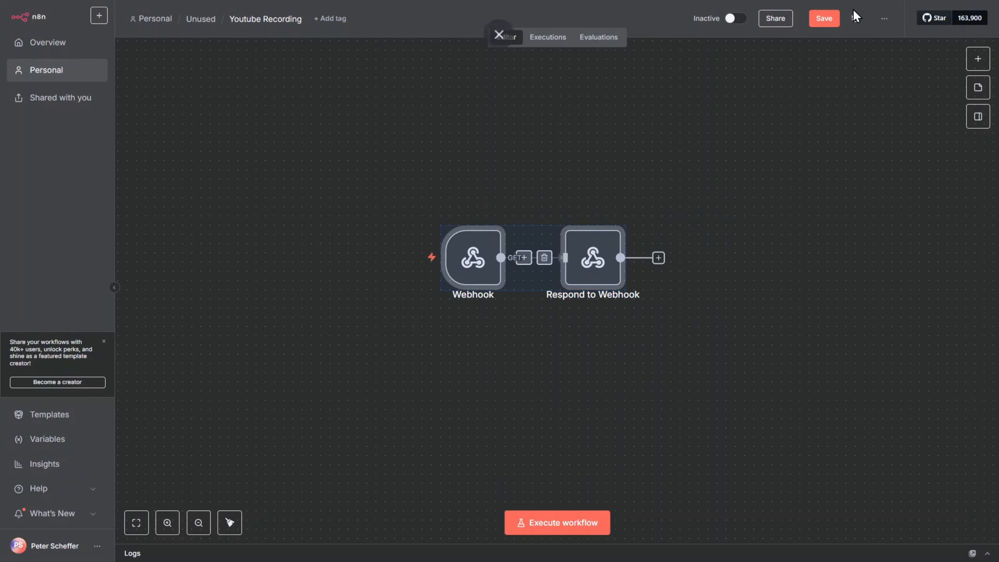
pyautogui.click(829, 20)
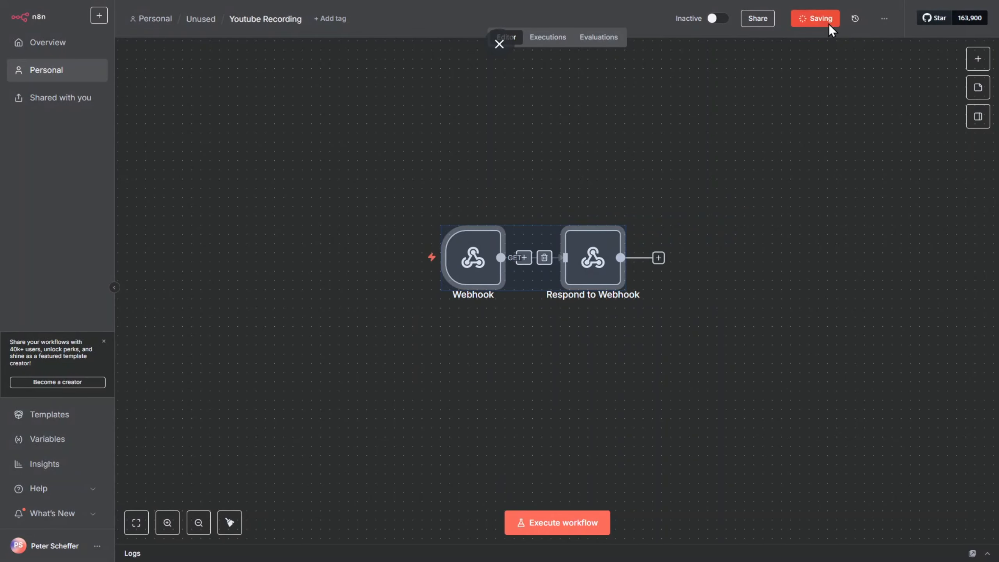
# - Activate the workflow and dismiss the production checklist
pyautogui.click(733, 19)
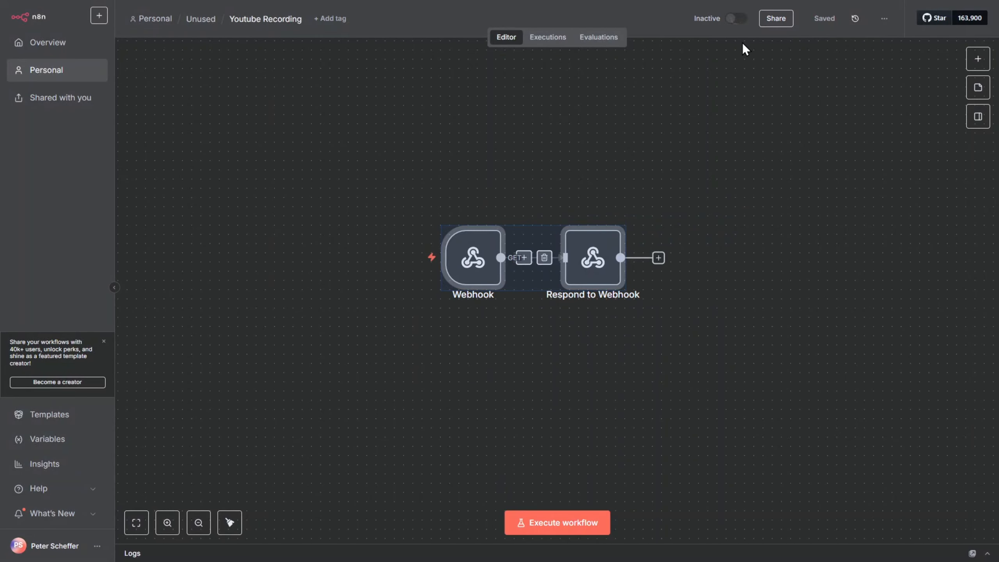
pyautogui.click(733, 96)
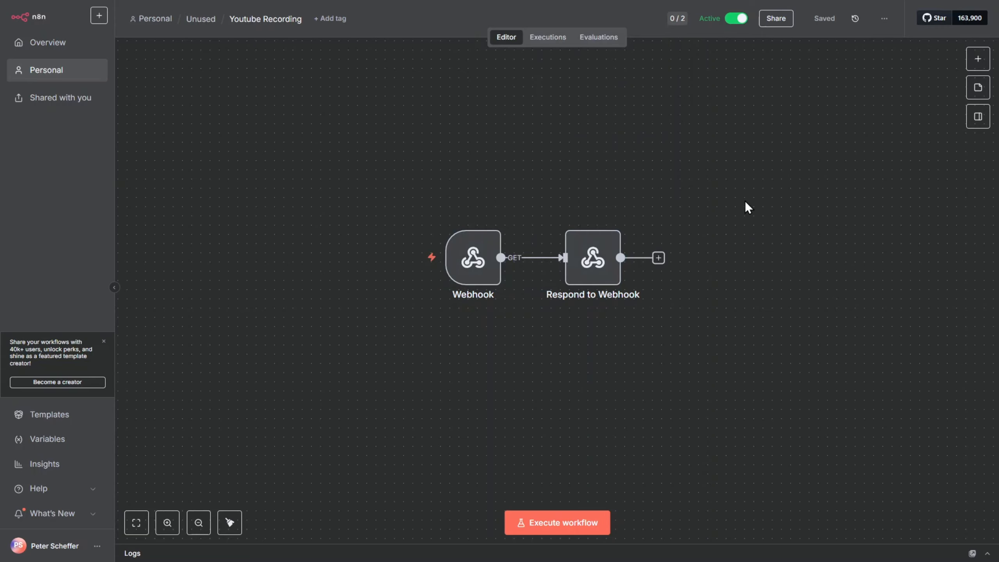
# - In Postman, replace the request URL with the copied n8n webhook test URL
pyautogui.hotkey('ctrl', 'Tab')
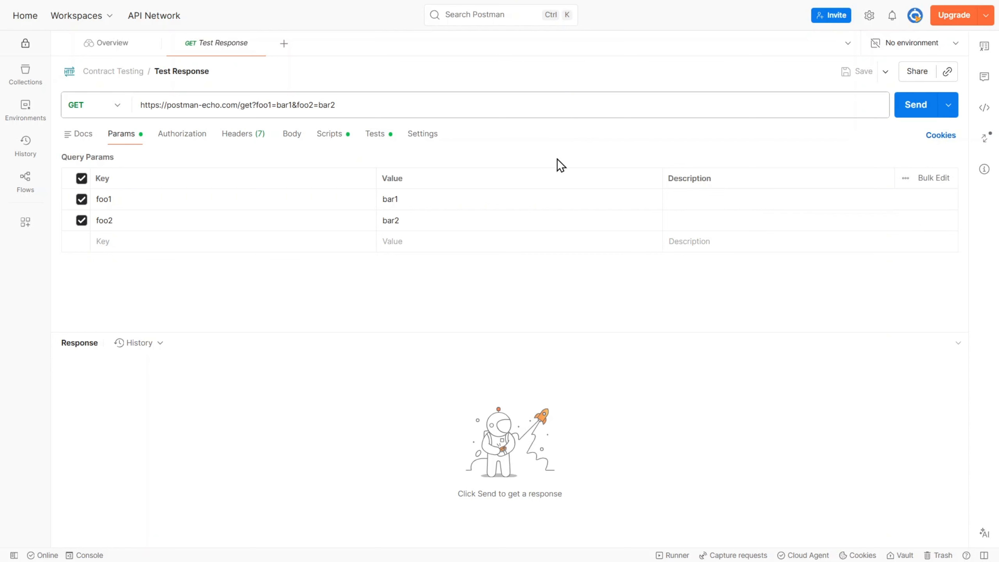
pyautogui.click(319, 106)
pyautogui.hotkey('ctrl', 'a')
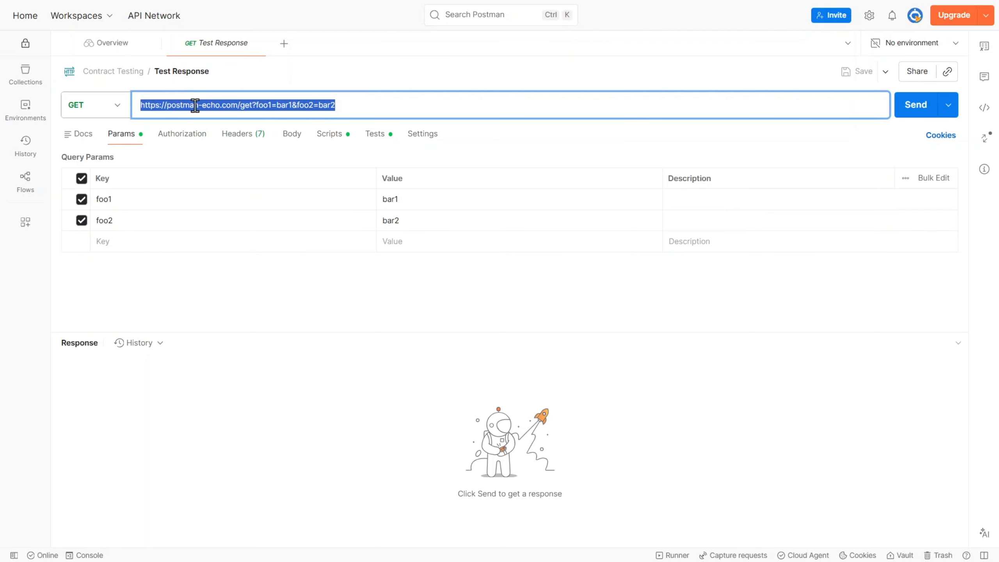
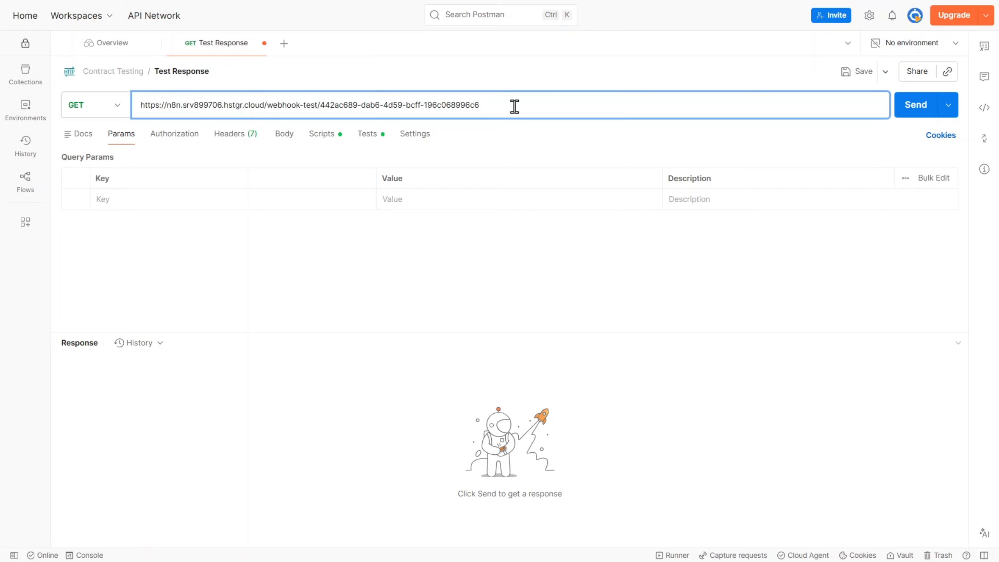
# - Add a query parameter with key value and value testing
pyautogui.click(151, 200)
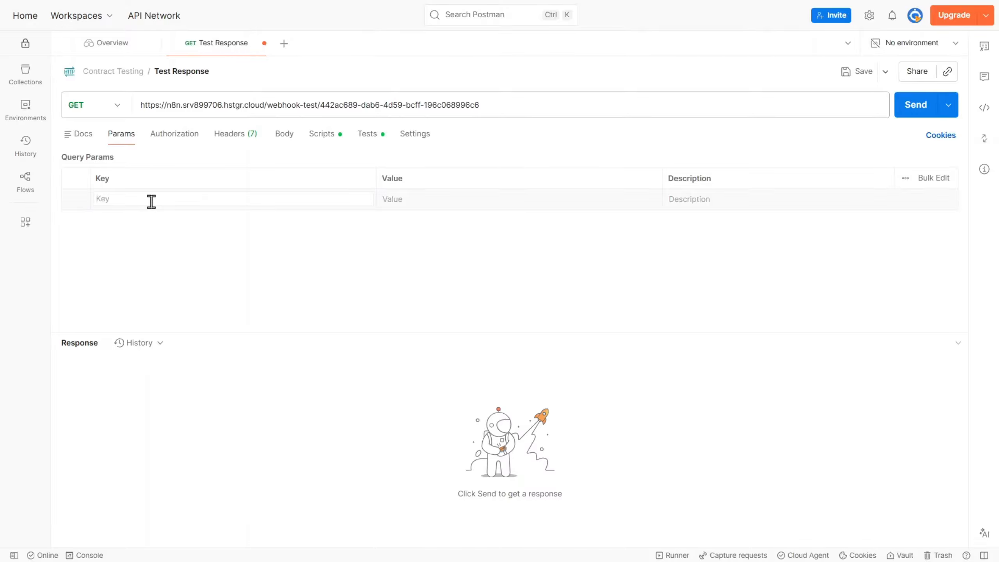
pyautogui.write('value')
pyautogui.press('Tab')
pyautogui.write('te')
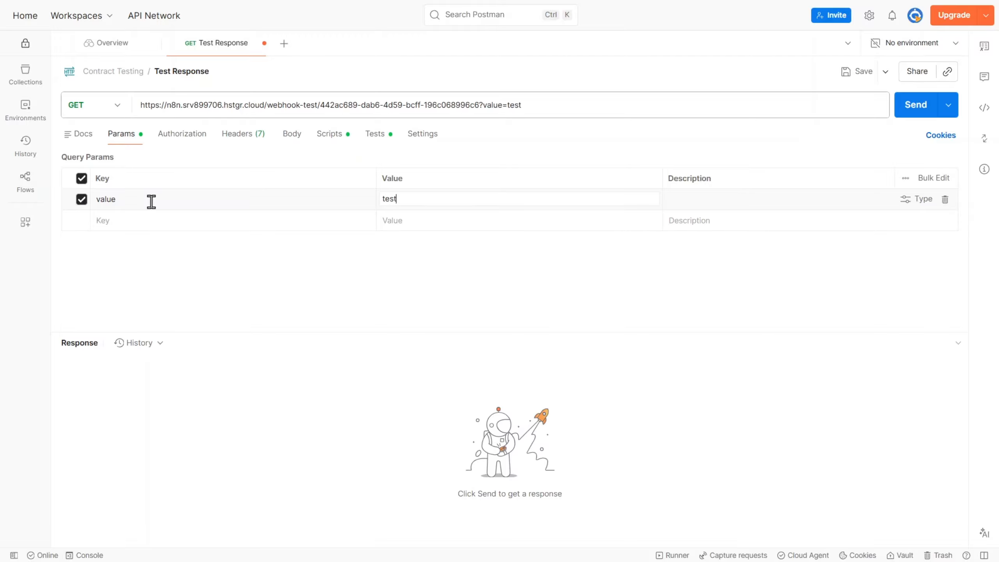
pyautogui.write('sting')
pyautogui.press('Tab')
# - Switch to n8n and execute the workflow so it waits for a test call
pyautogui.hotkey('alt', 'Tab')
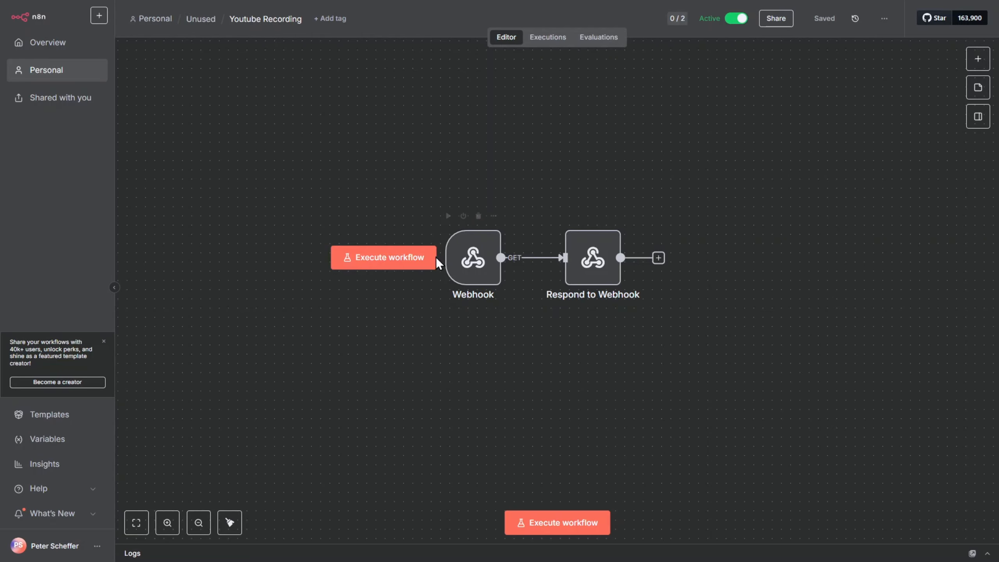
pyautogui.click(380, 258)
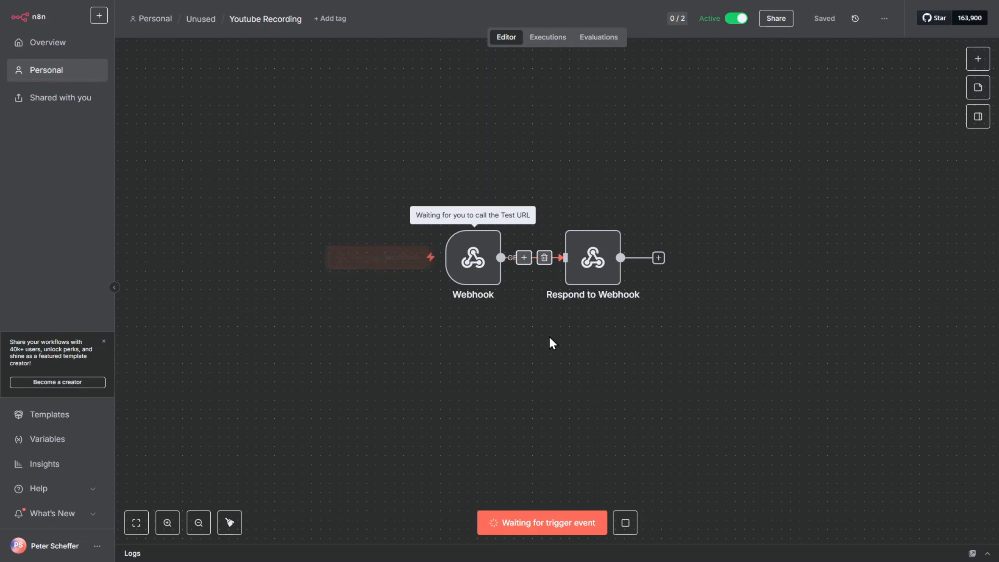
# - Send the GET request from Postman to the webhook
pyautogui.hotkey('alt', 'Tab')
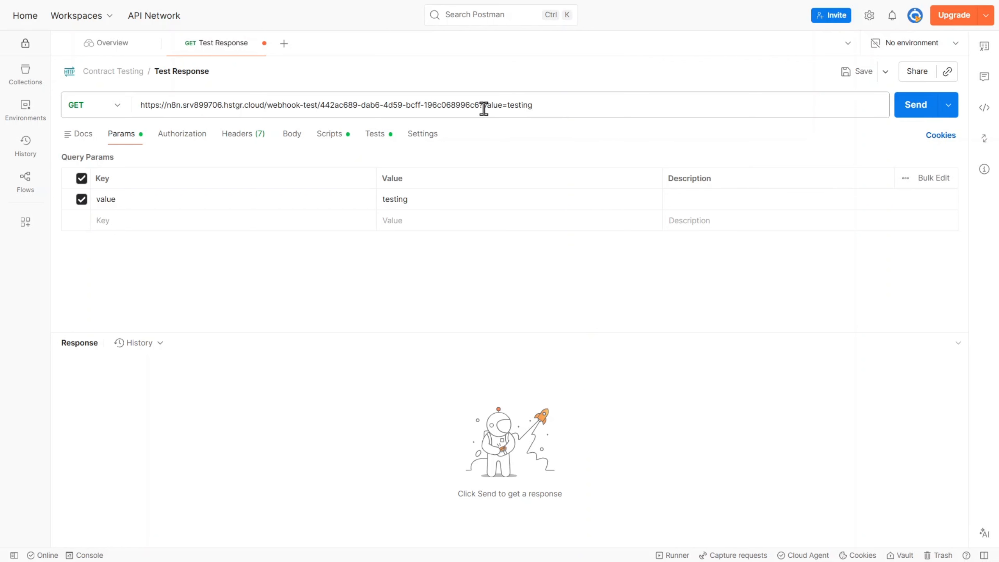
pyautogui.click(913, 110)
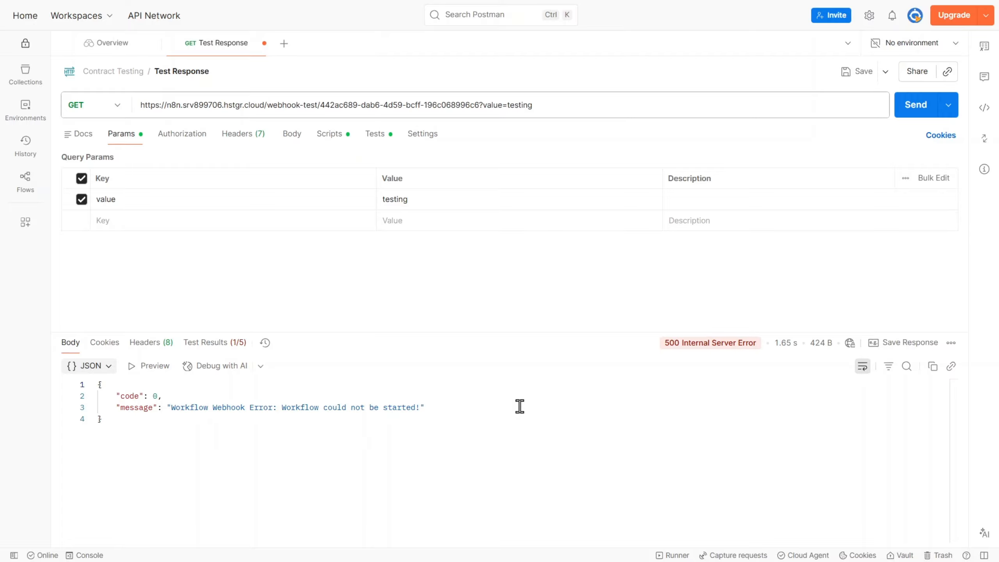
# - In n8n, set the Webhook node's Respond option to Using 'Respond to Webhook' Node
pyautogui.moveTo(681, 344)
pyautogui.hotkey('ctrl', 'Tab')
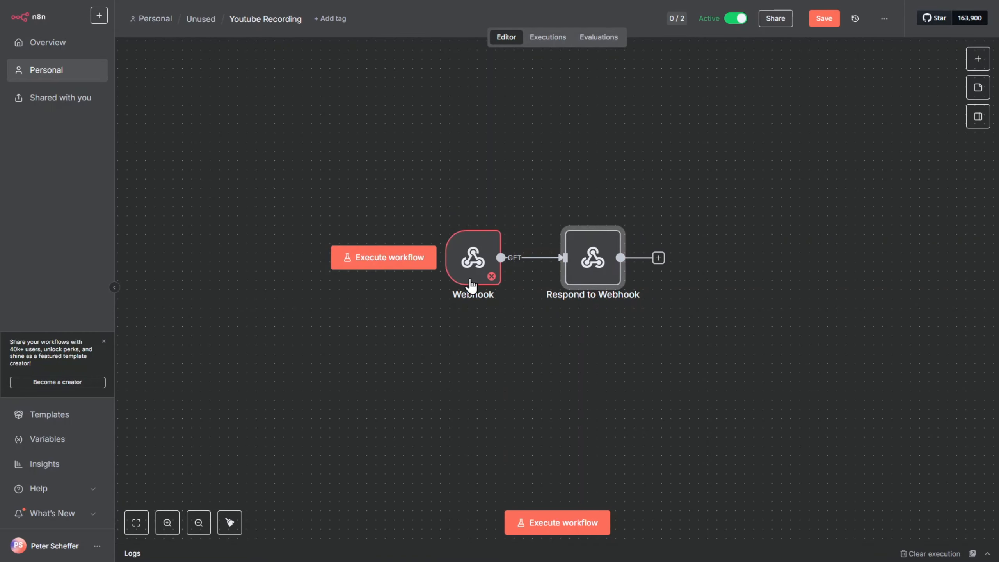
pyautogui.doubleClick(473, 258)
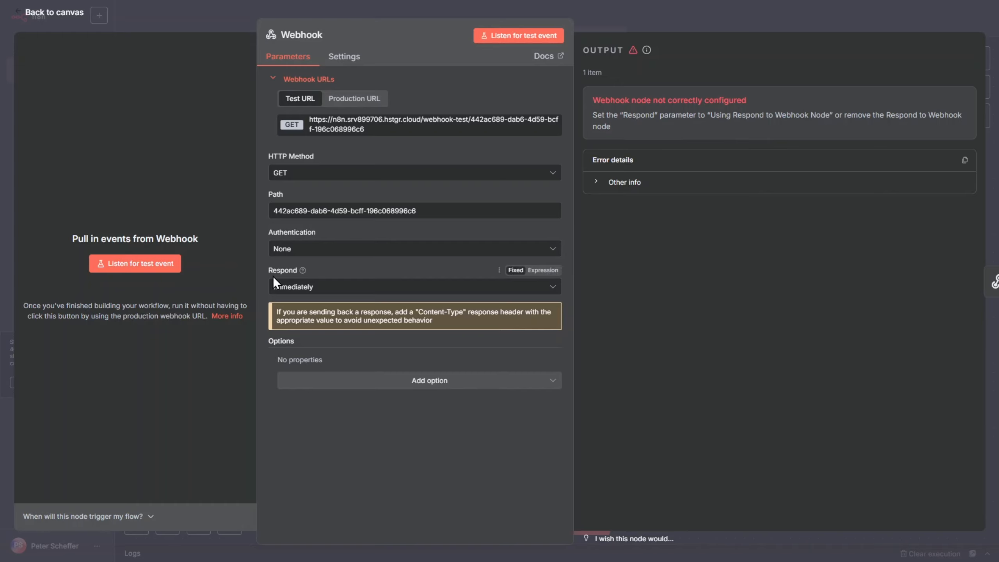
pyautogui.click(330, 292)
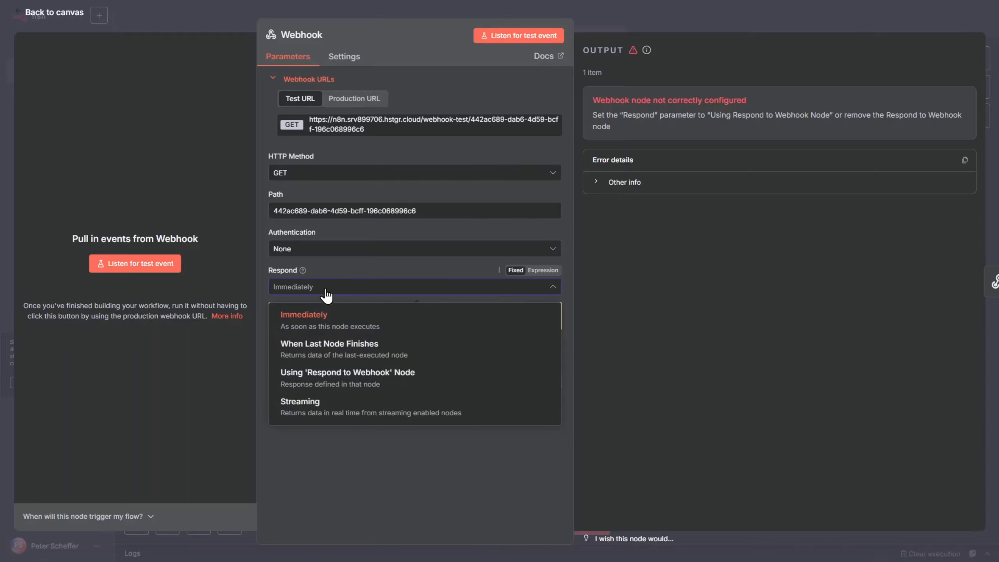
pyautogui.click(339, 380)
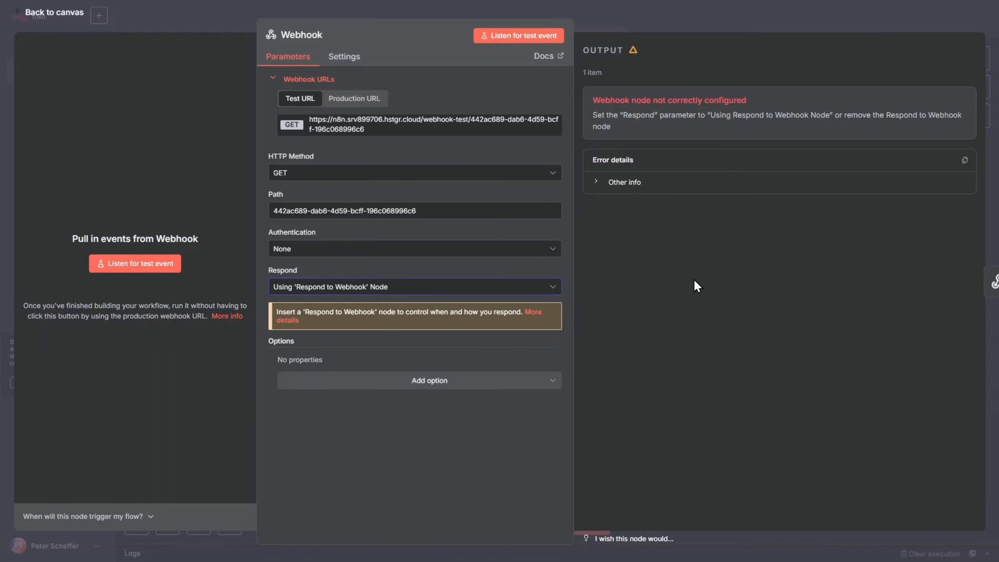
pyautogui.press('Escape')
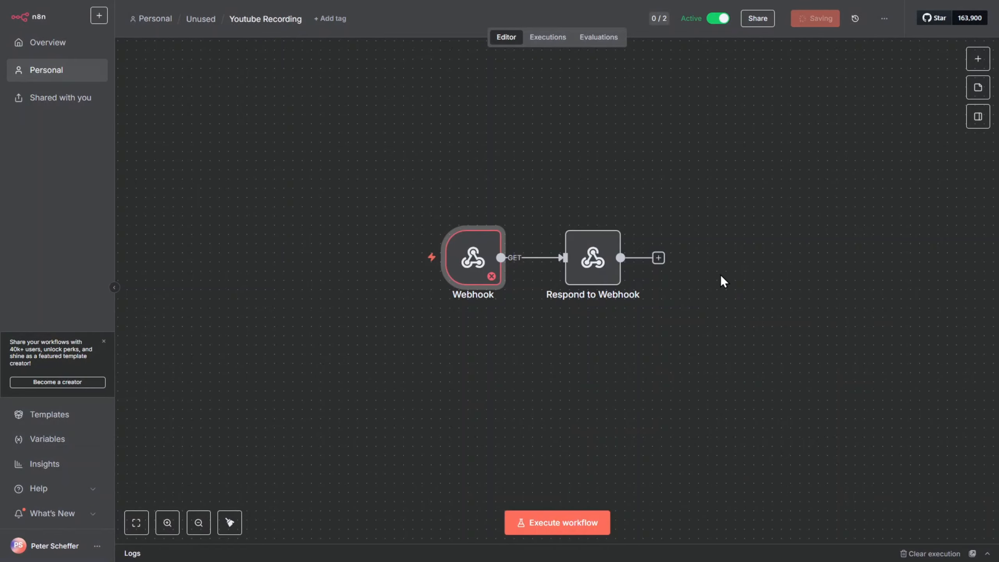
# - Execute the workflow again in n8n and resend the GET request from Postman
pyautogui.moveTo(490, 242)
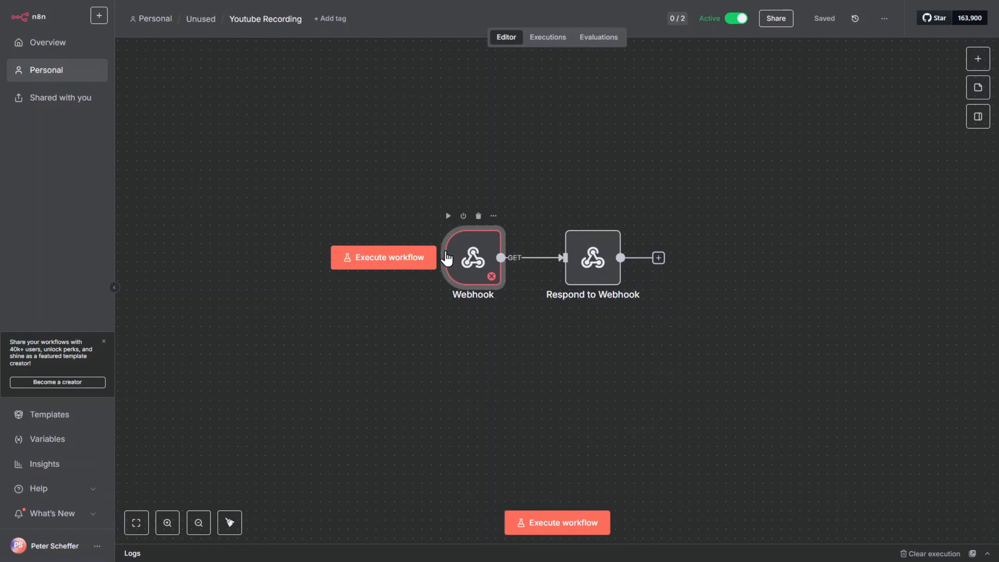
pyautogui.click(390, 260)
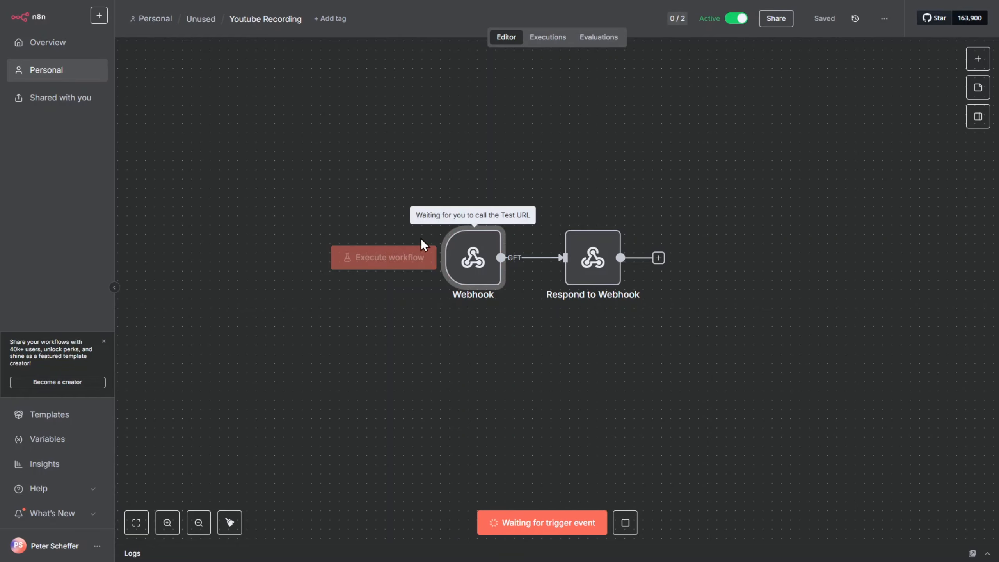
pyautogui.hotkey('alt', 'Tab')
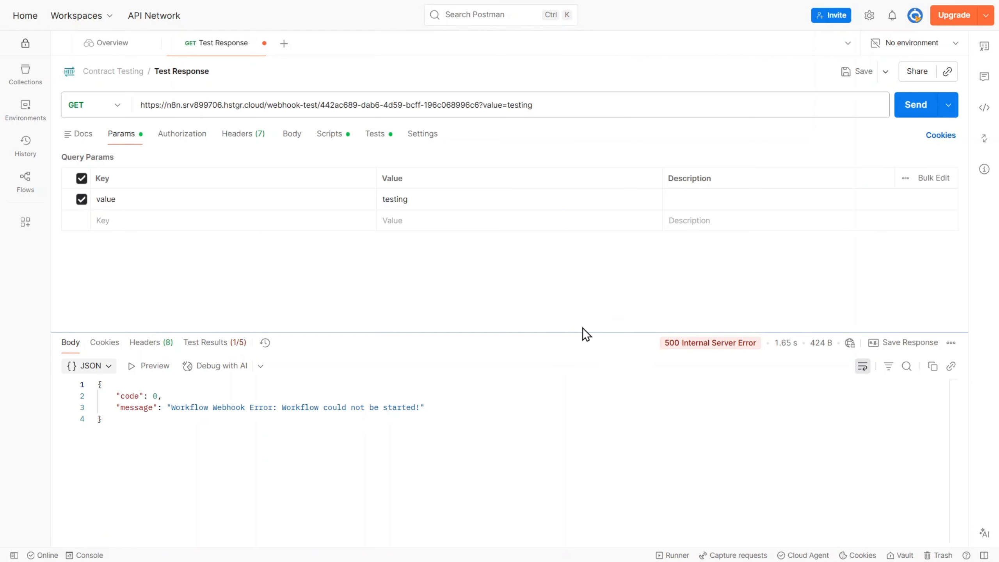
pyautogui.click(910, 110)
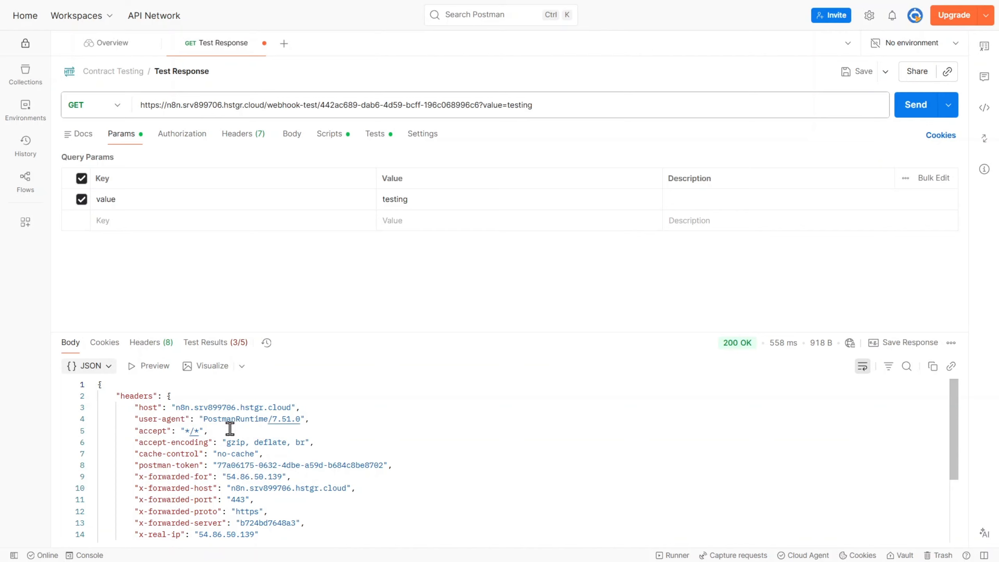
# - Scroll through the GET response body returned in Postman
pyautogui.scroll(-2, 252, 444)
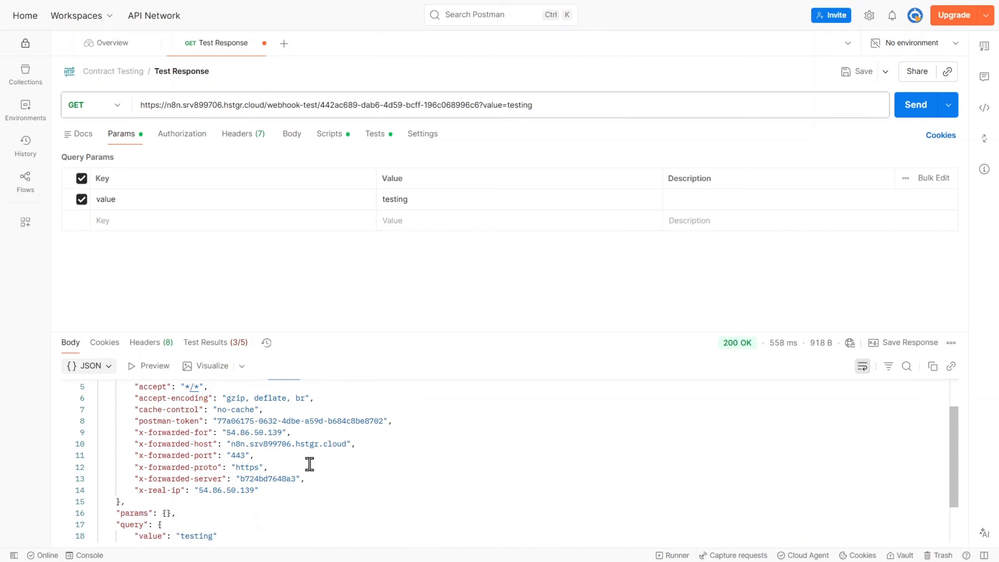
pyautogui.scroll(-2, 310, 464)
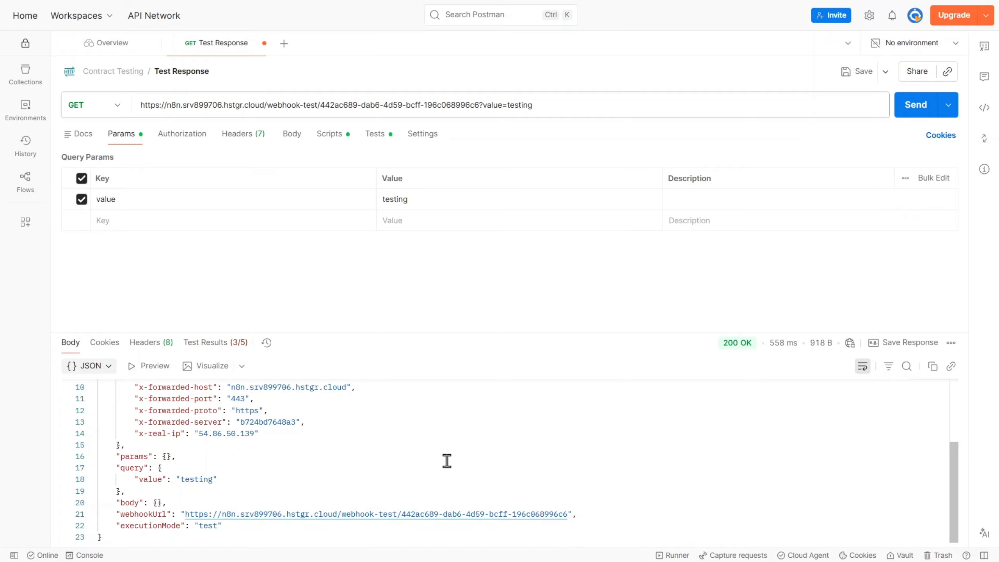
pyautogui.hotkey('alt', 'Tab')
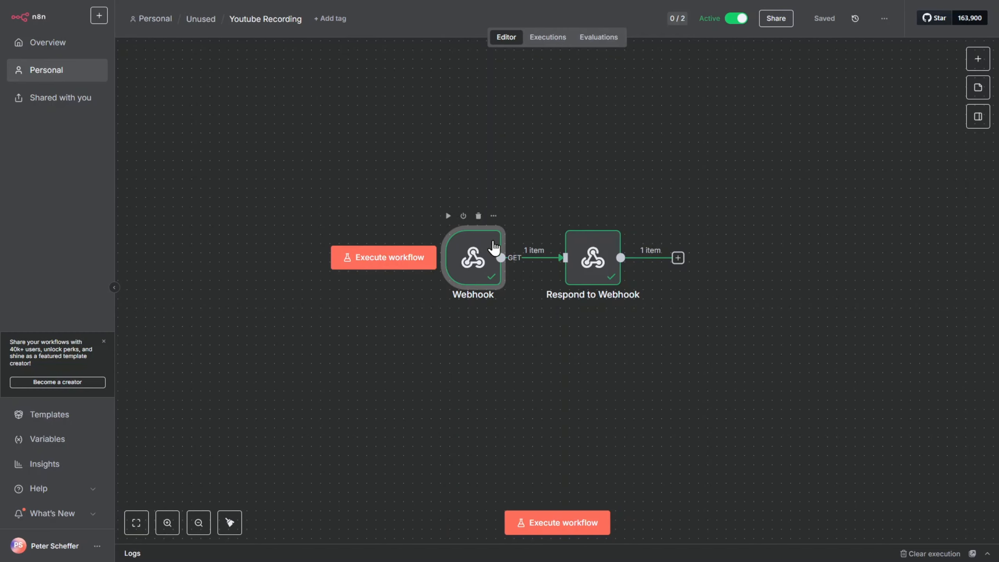
# - Inspect the Webhook node output of the latest execution in n8n, then return to the editor
pyautogui.click(548, 38)
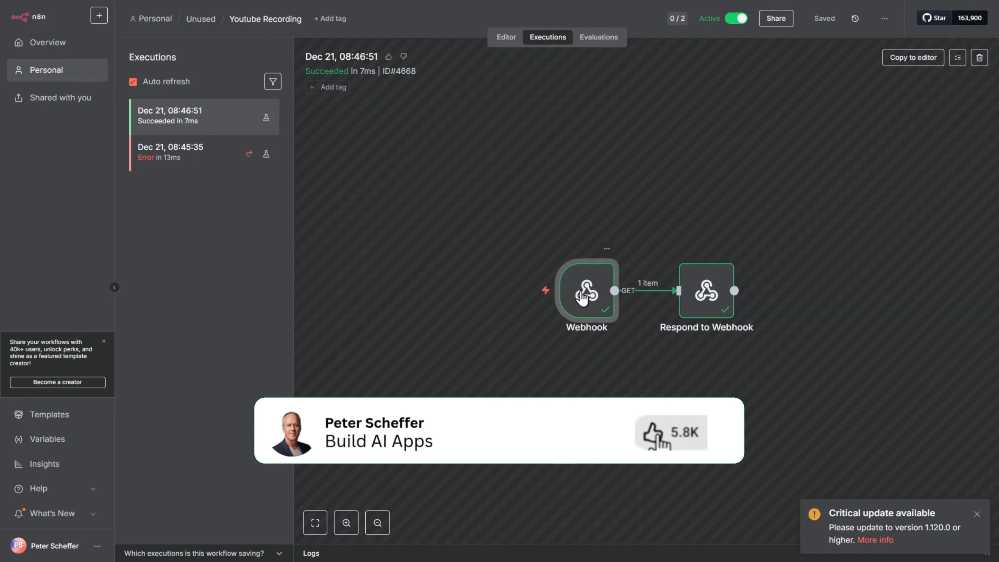
pyautogui.doubleClick(584, 285)
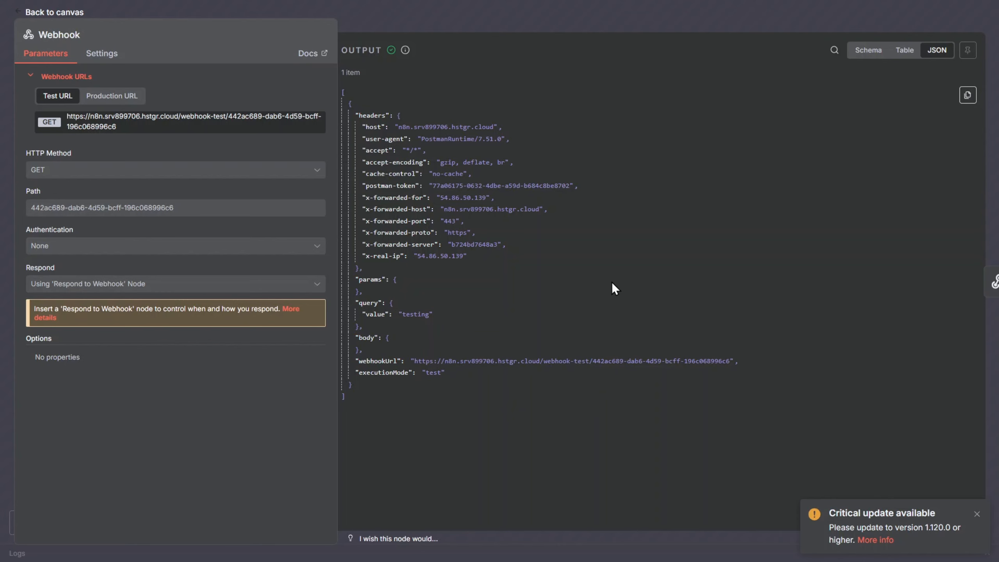
pyautogui.press('Escape')
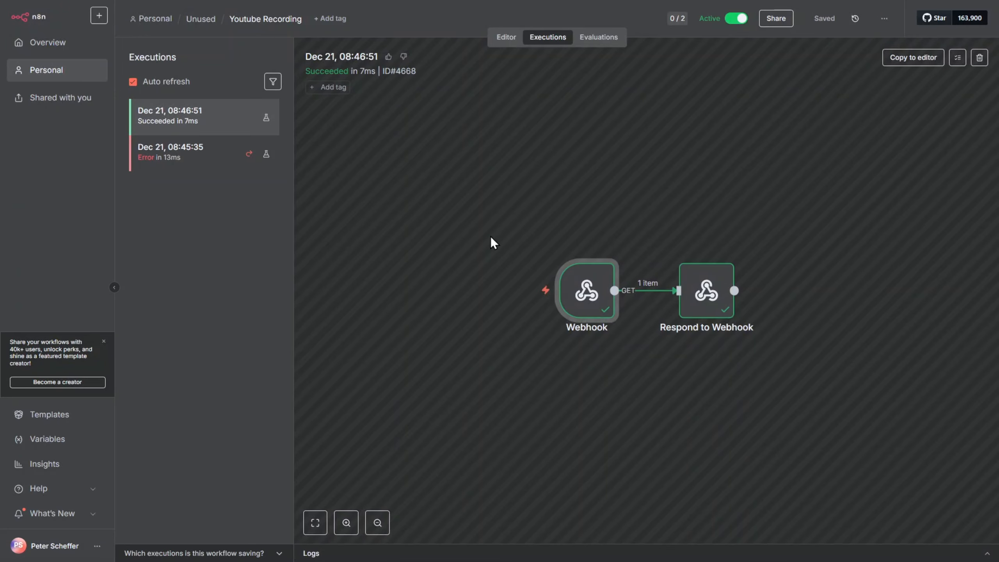
pyautogui.click(518, 39)
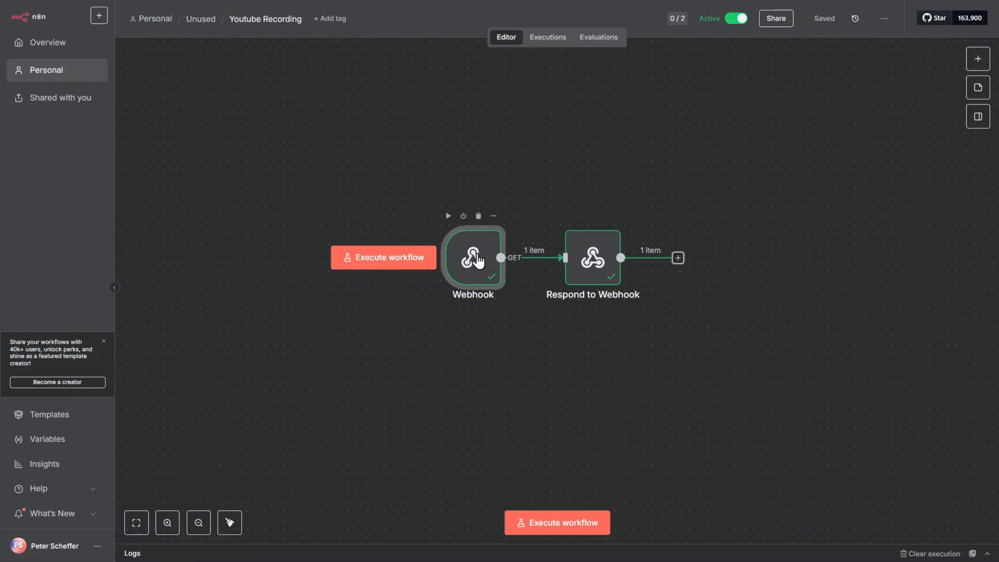
# - Change the Webhook node's HTTP Method to POST and save the workflow
pyautogui.doubleClick(477, 258)
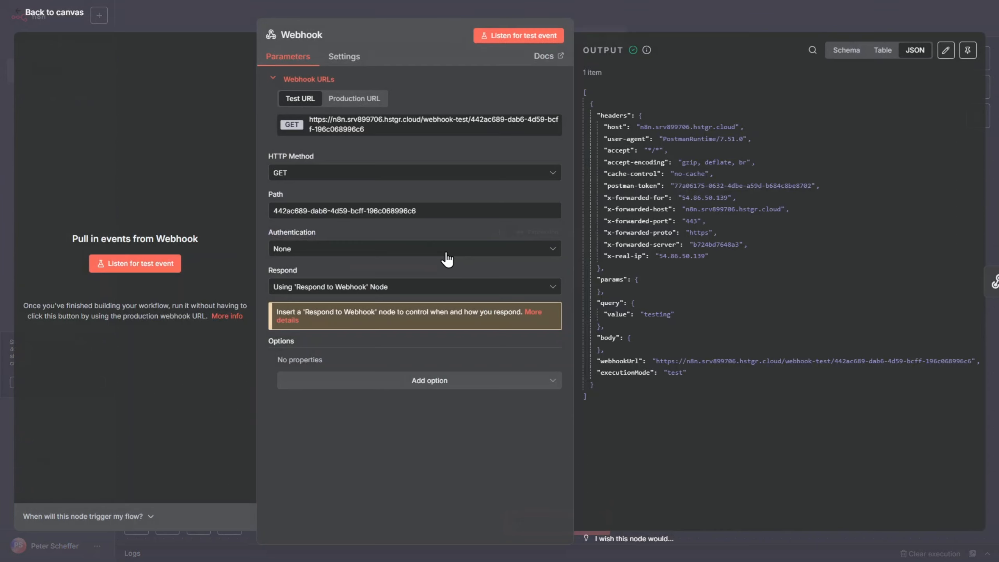
pyautogui.click(319, 175)
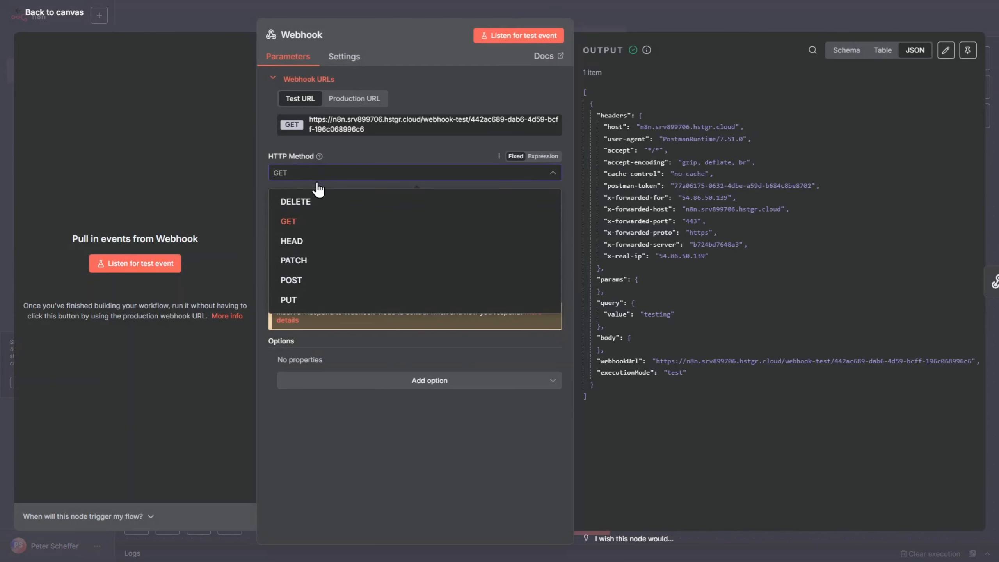
pyautogui.click(321, 280)
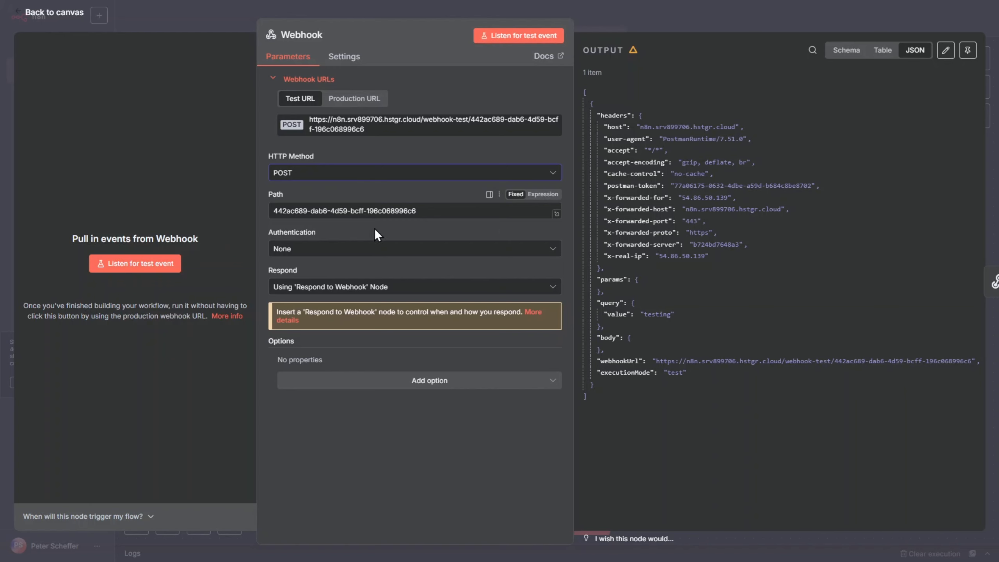
pyautogui.press('Escape')
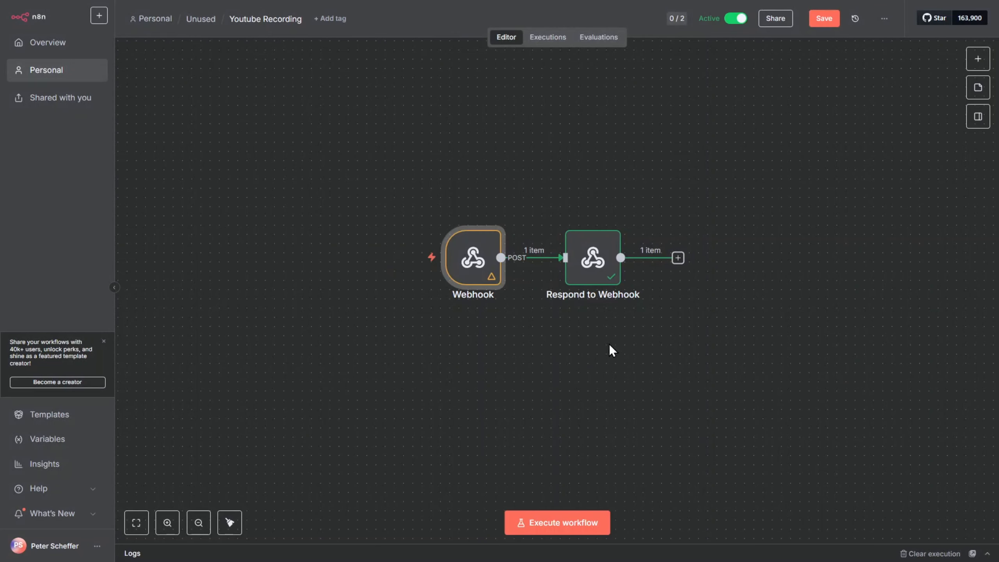
pyautogui.hotkey('ctrl', 's')
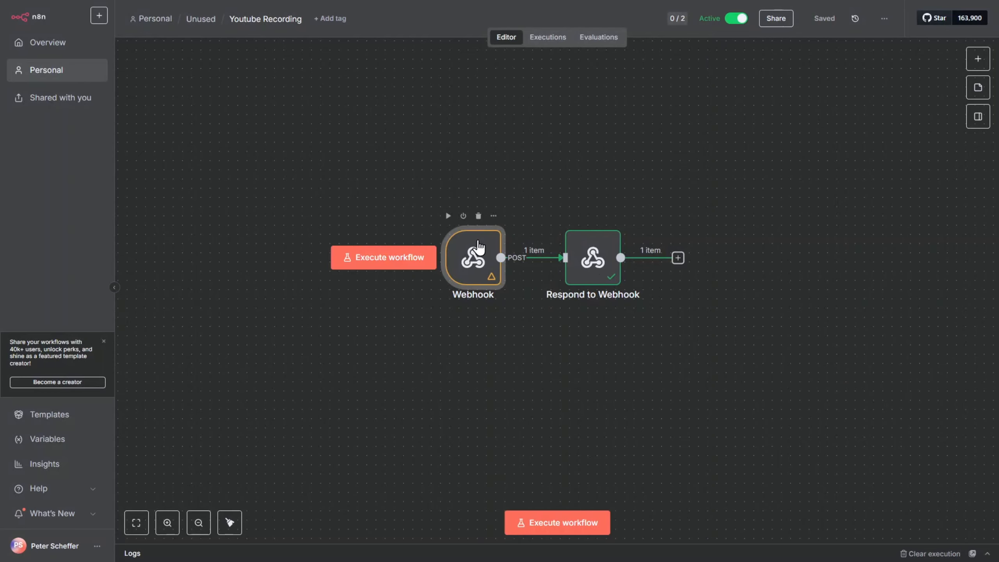
# - Copy the Webhook node's test URL
pyautogui.doubleClick(478, 246)
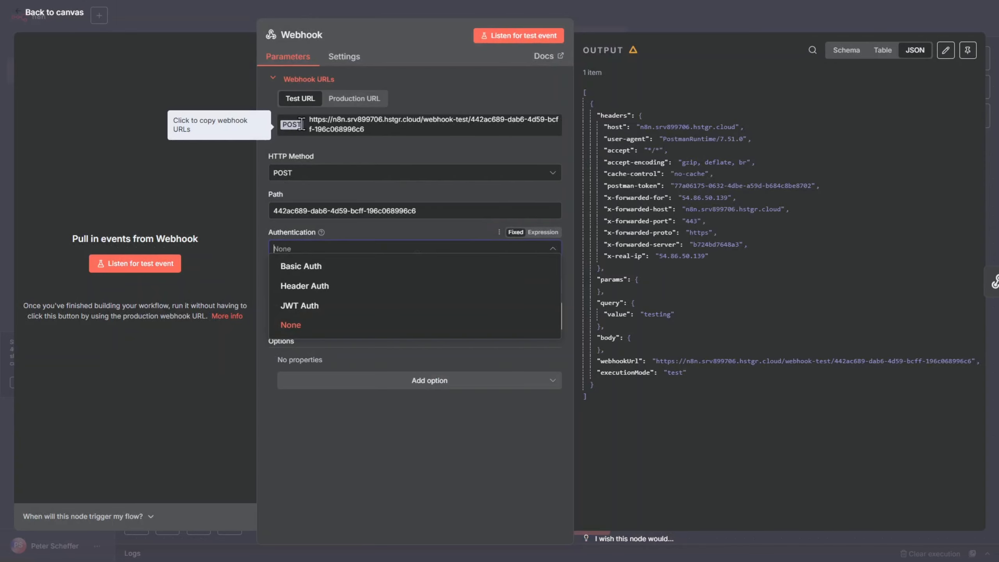
pyautogui.click(338, 134)
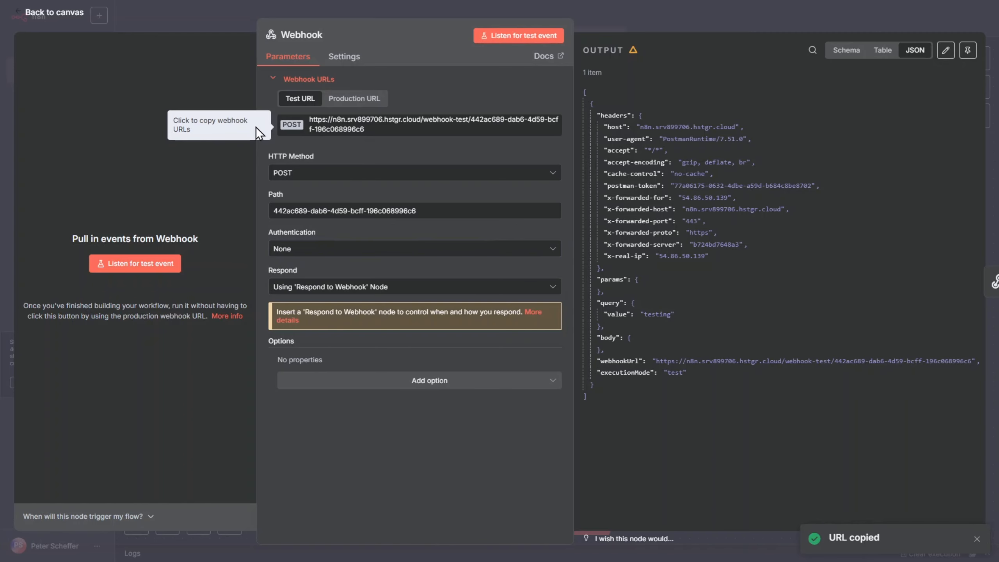
pyautogui.click(336, 124)
pyautogui.press('Escape')
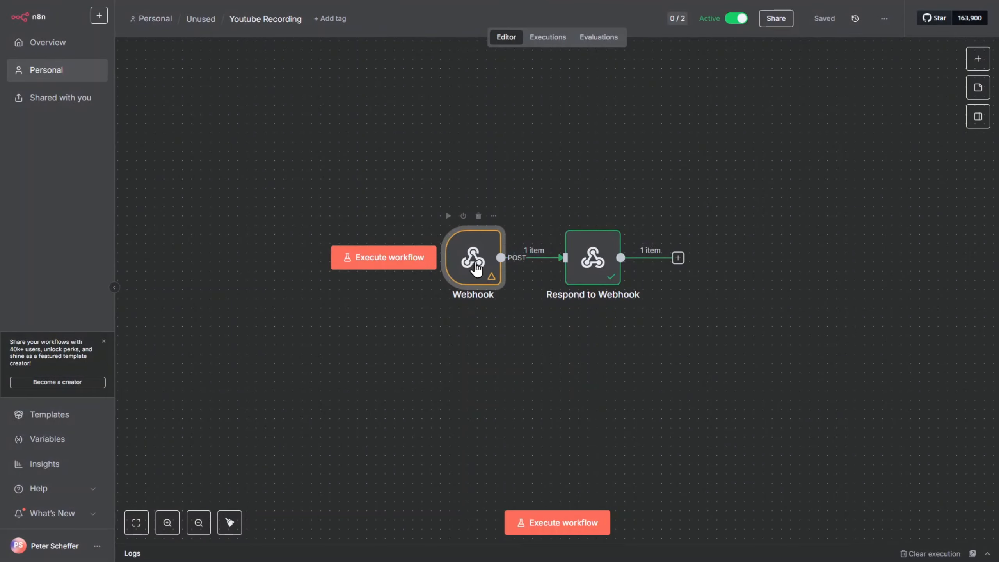
# - In Postman, switch the request method to POST and replace the URL with the copied webhook test URL
pyautogui.hotkey('alt', 'Tab')
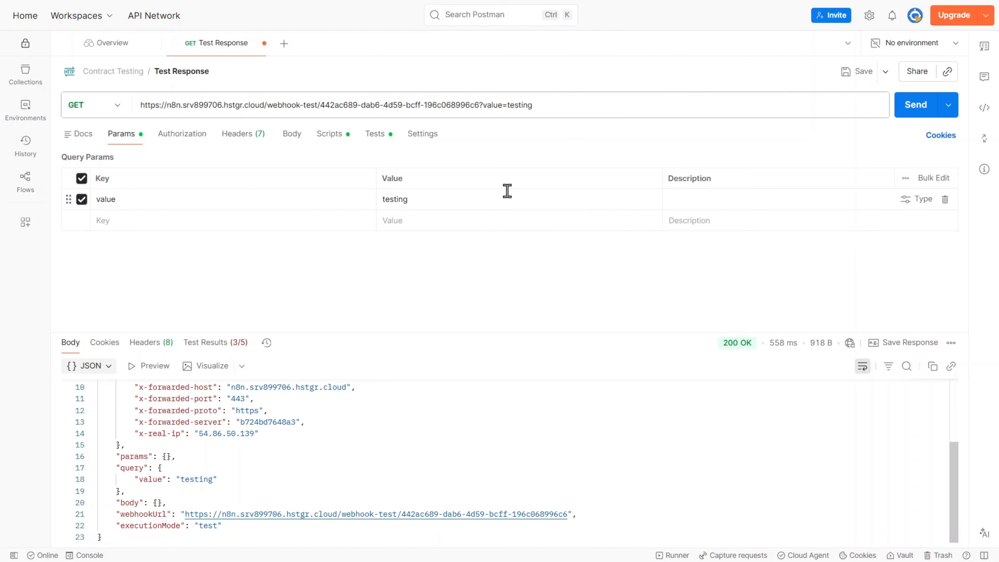
pyautogui.click(118, 105)
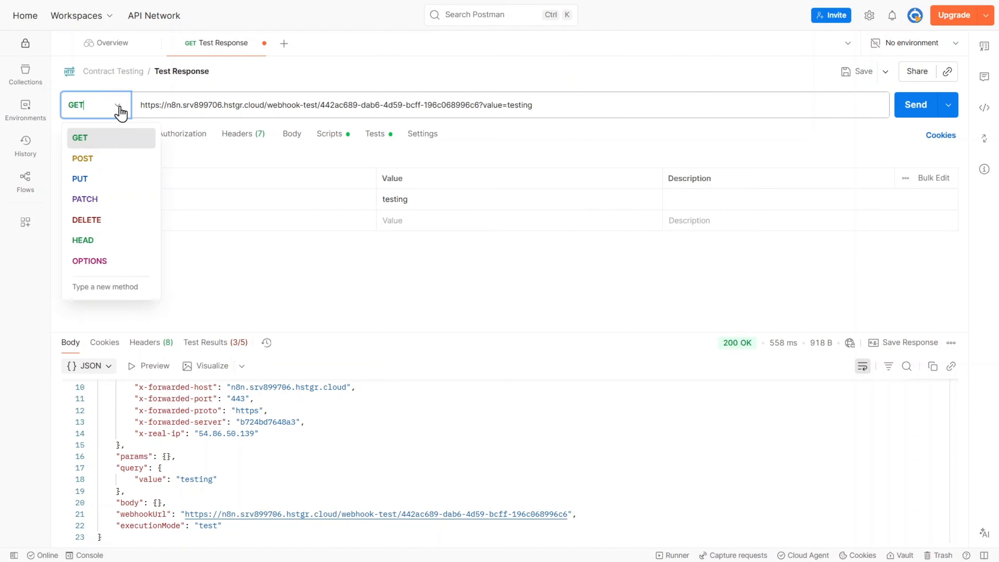
pyautogui.click(96, 159)
pyautogui.click(243, 107)
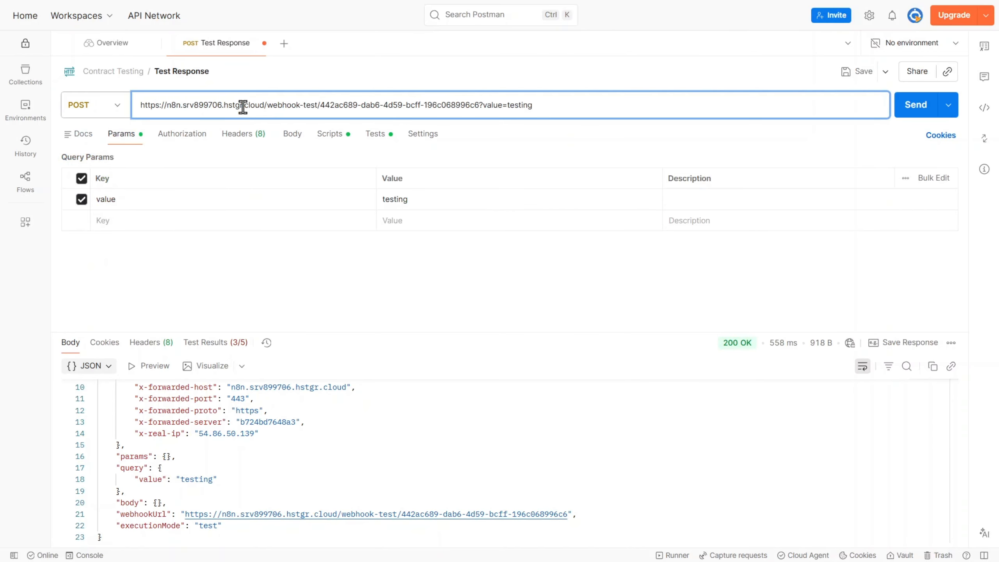
pyautogui.hotkey('ctrl', 'a')
pyautogui.hotkey('ctrl', 'v')
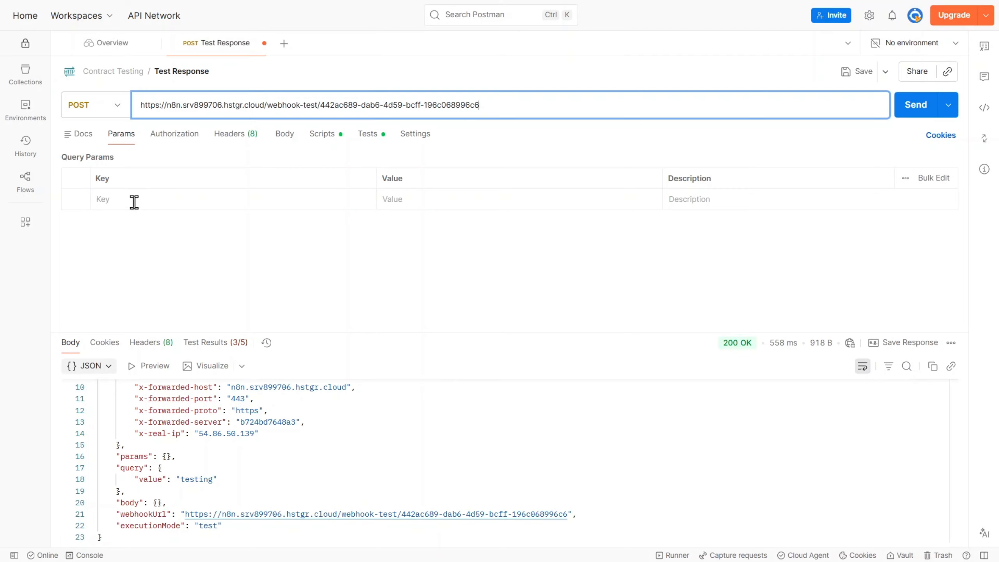
# - Add a form-data body field with key value and value testing
pyautogui.click(283, 134)
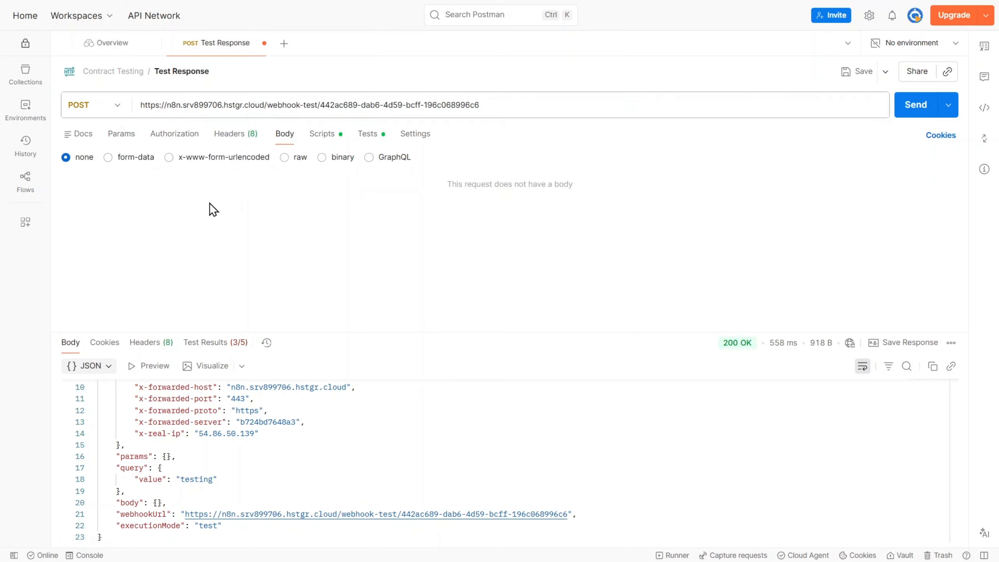
pyautogui.click(107, 157)
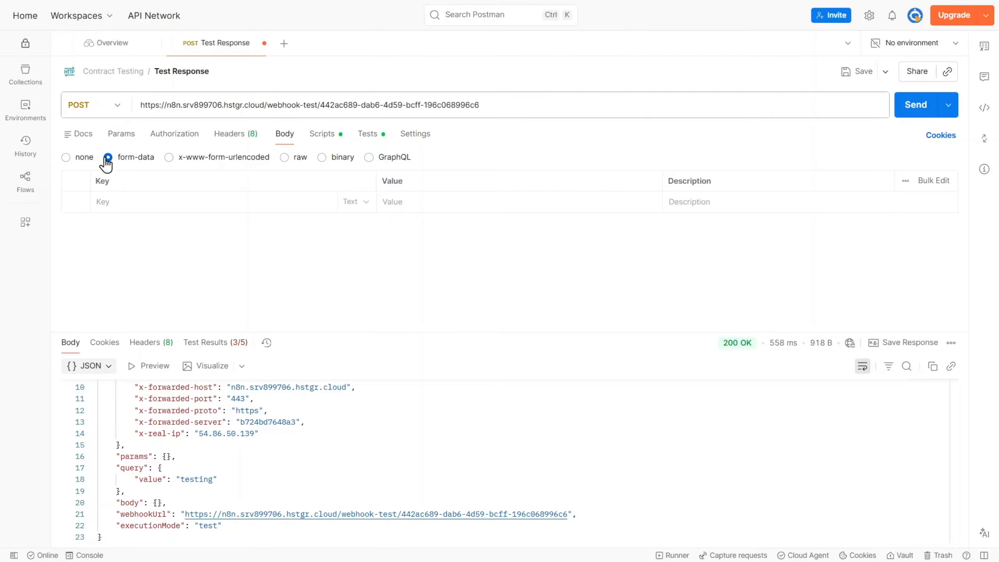
pyautogui.click(179, 202)
pyautogui.write('value')
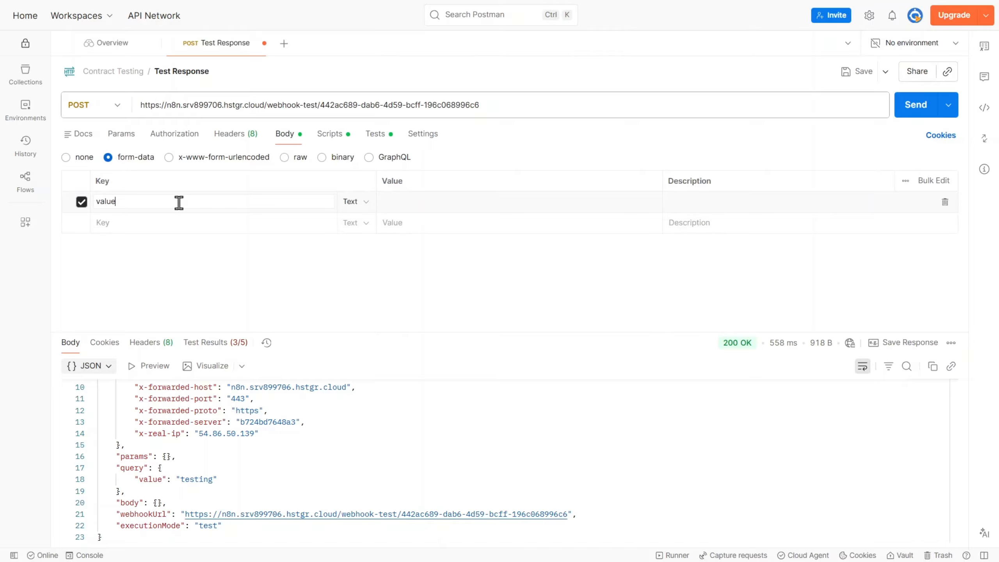
pyautogui.click(422, 205)
pyautogui.write('testing')
pyautogui.click(702, 286)
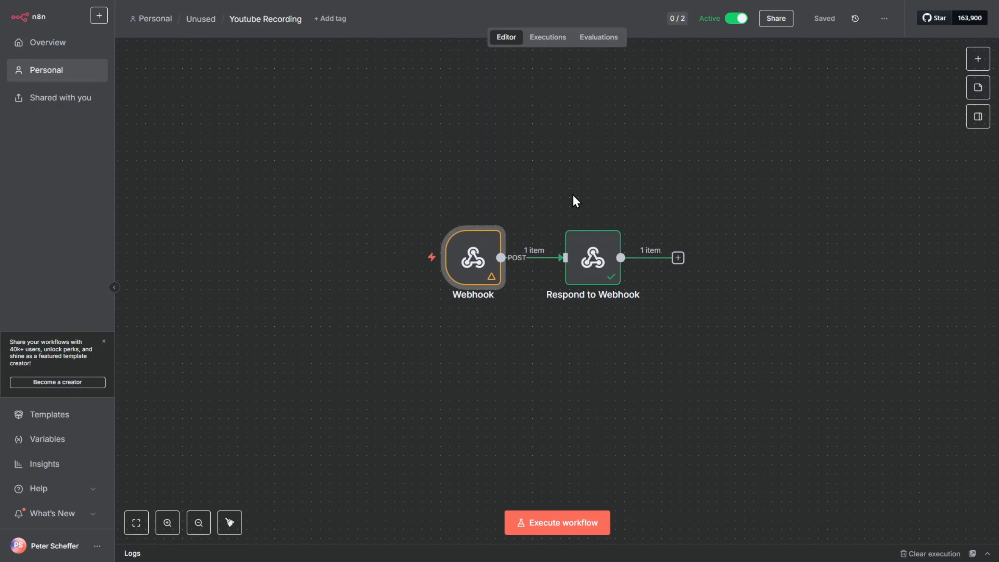
# - Execute the workflow in n8n and send the POST request from Postman
pyautogui.moveTo(493, 230)
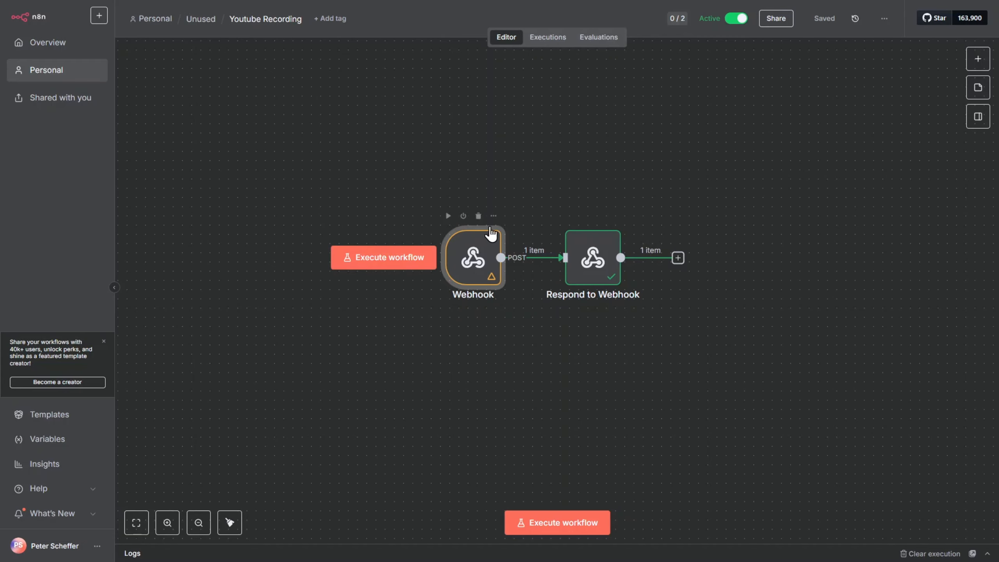
pyautogui.click(379, 262)
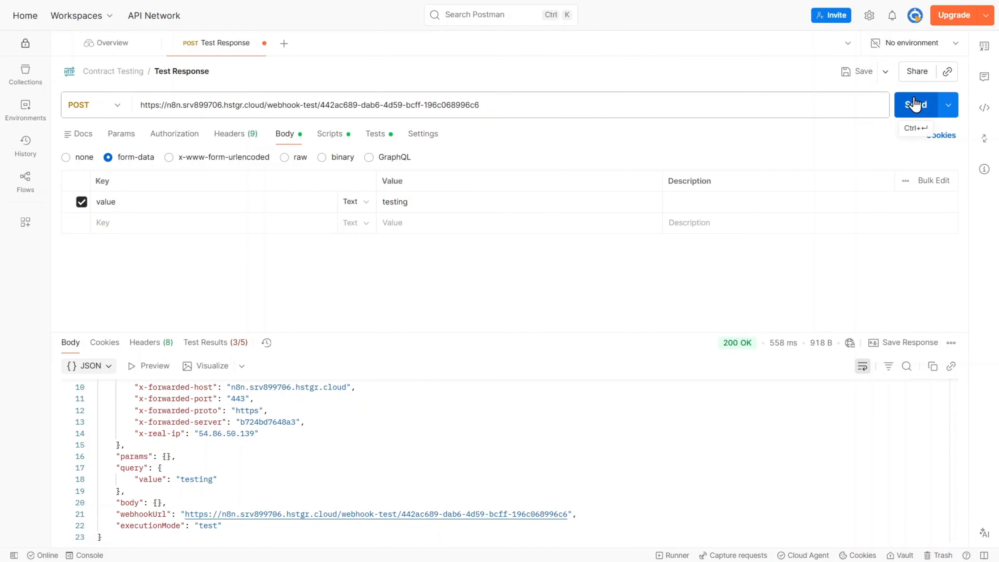
pyautogui.click(914, 106)
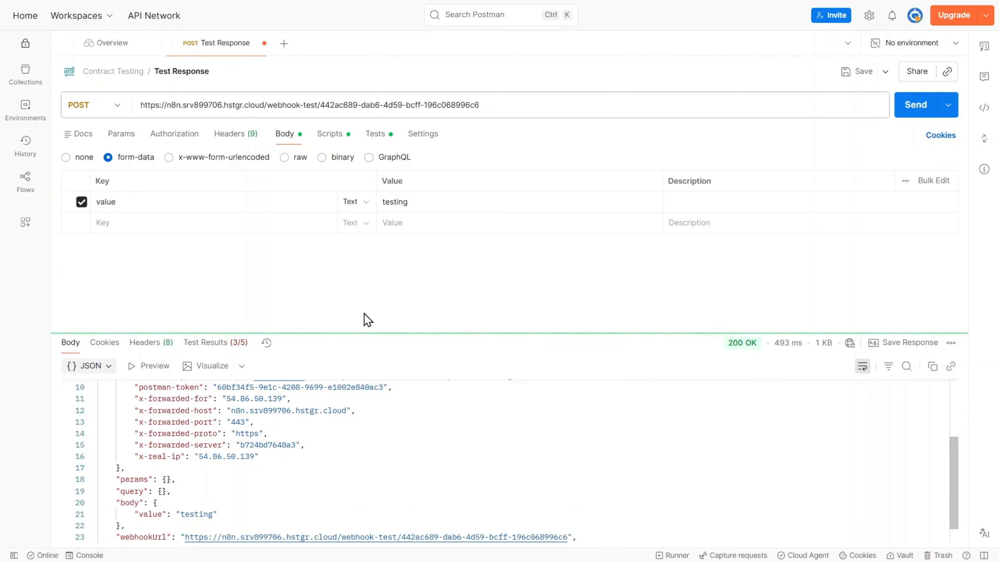
# - Check the POST response body in Postman and the Webhook node's output in n8n
pyautogui.scroll(-1, 230, 463)
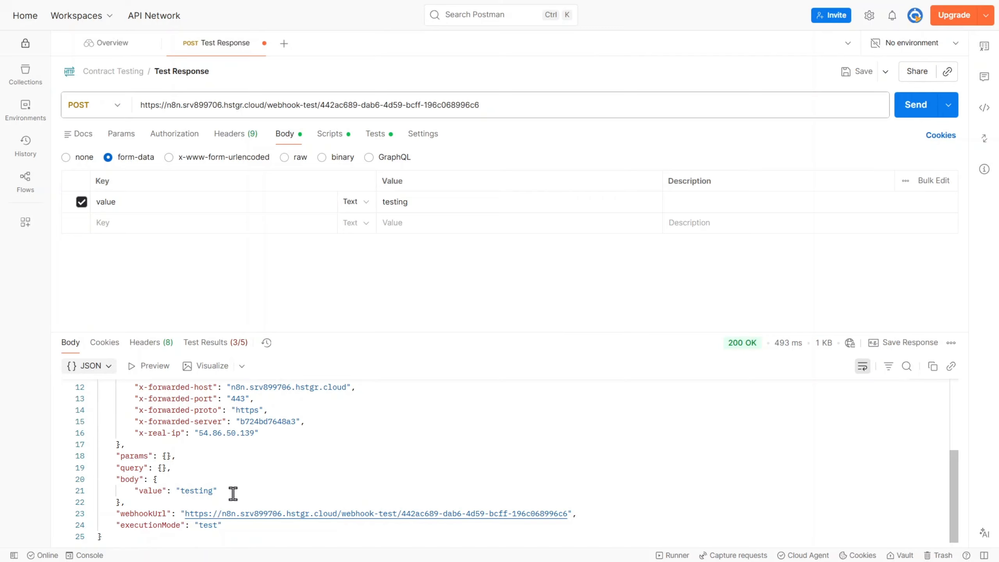
pyautogui.hotkey('ctrl', 'Tab')
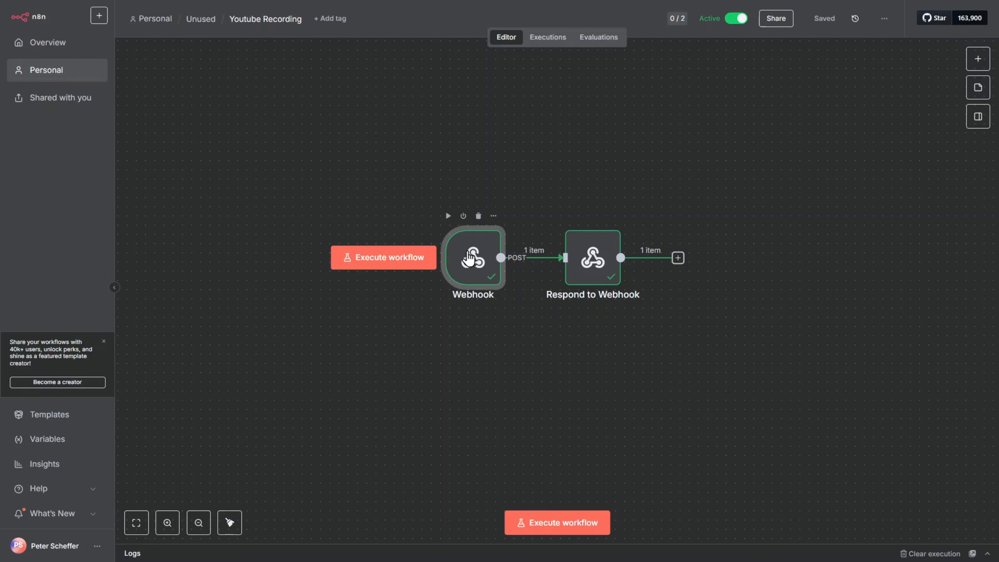
pyautogui.doubleClick(477, 290)
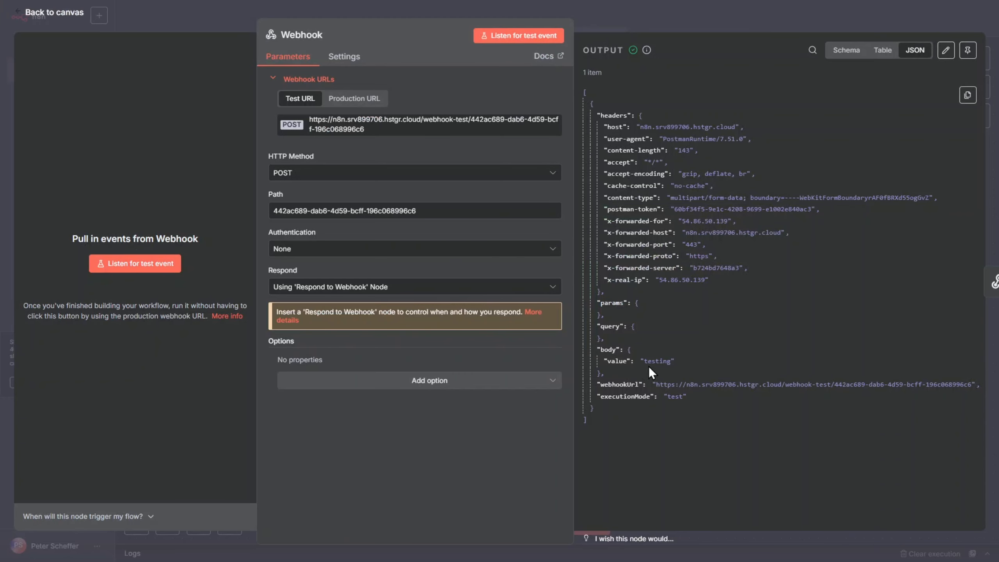
pyautogui.press('Escape')
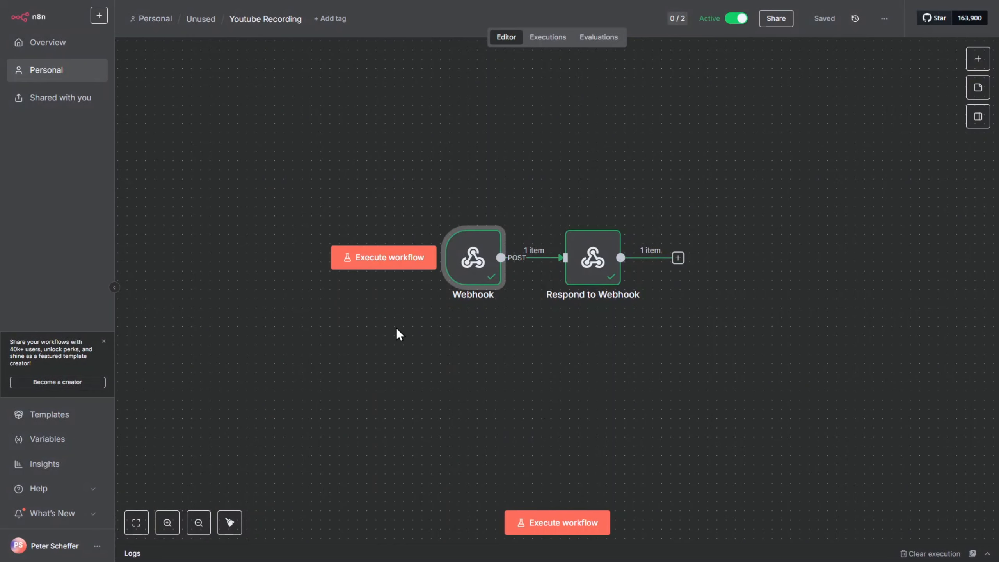